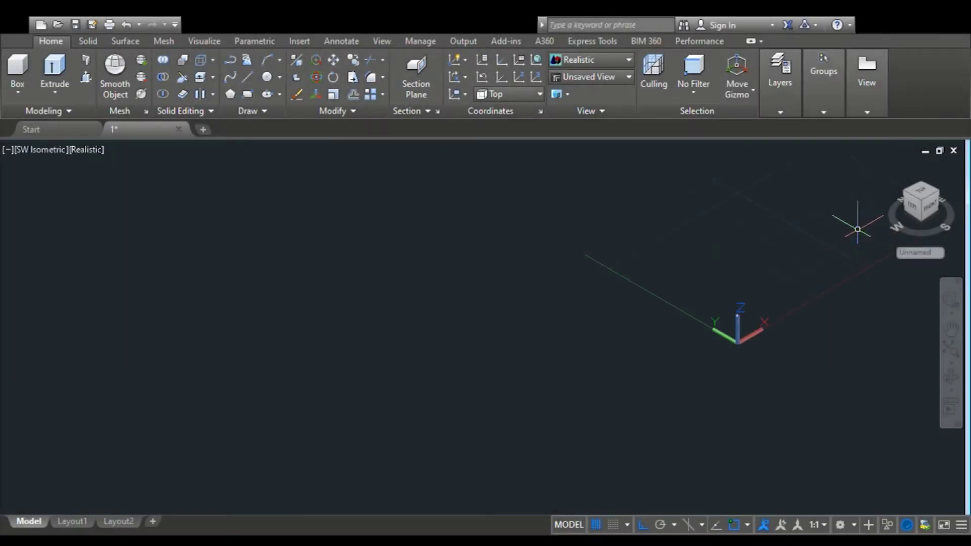
Draw a closed rectangular polyline outline on the grid plane and lasso-select it.
scroll(851, 215, up, 3)
scroll(812, 223, down, 4)
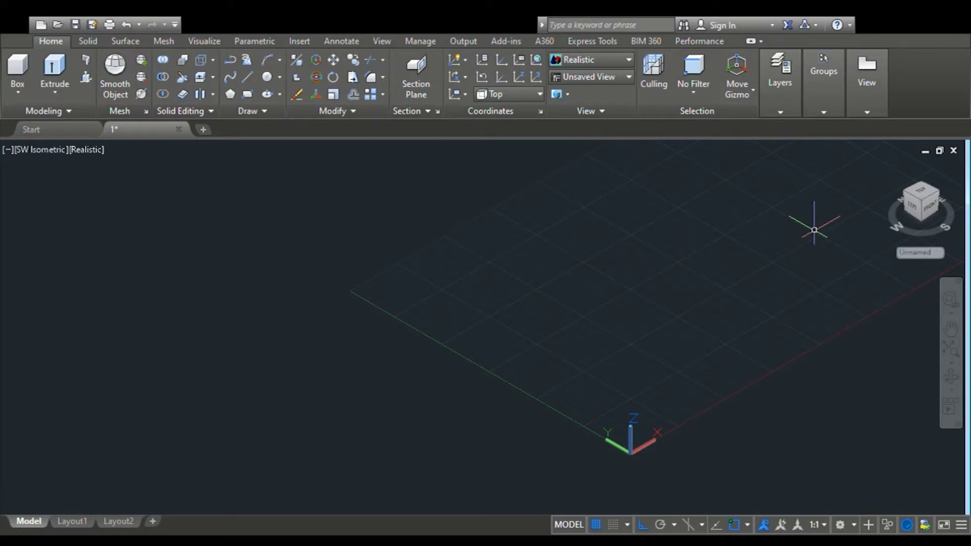
click(248, 77)
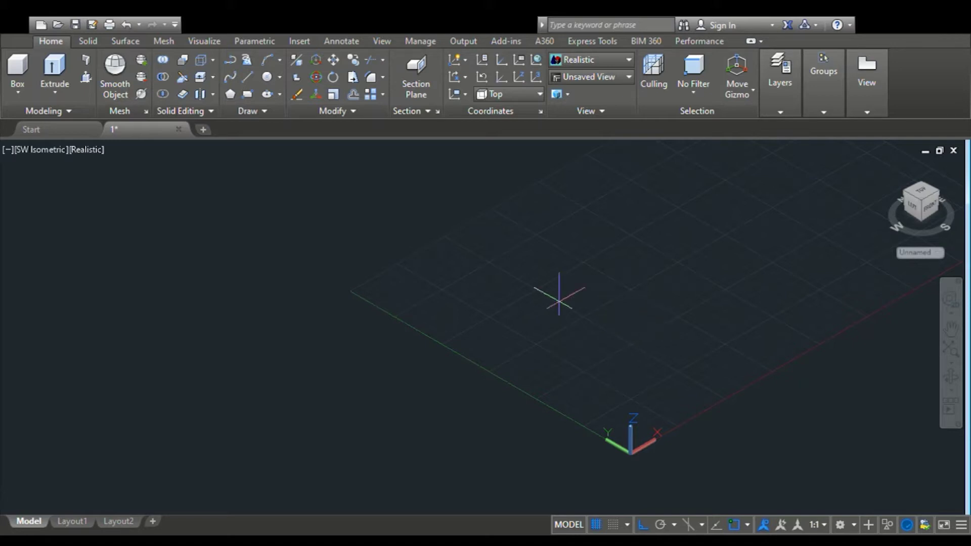
click(246, 93)
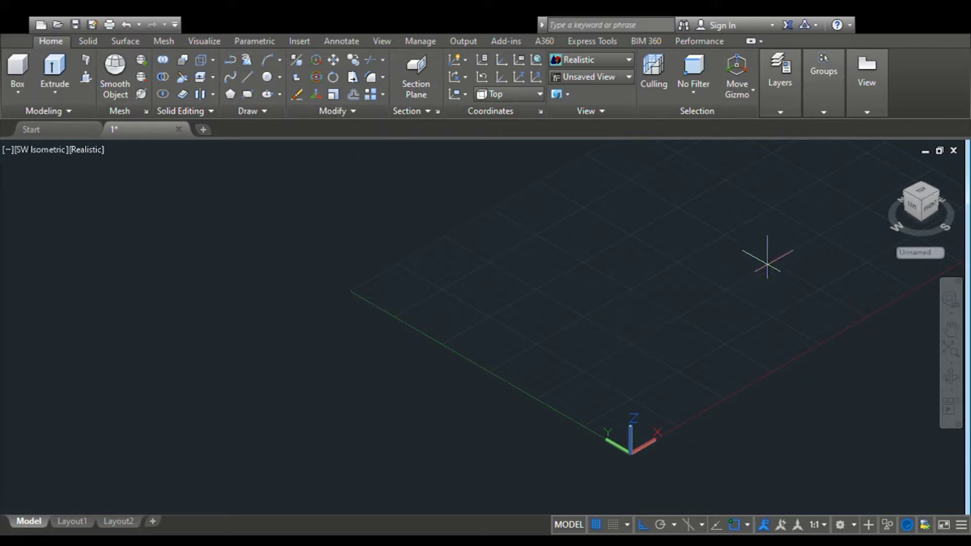
click(802, 218)
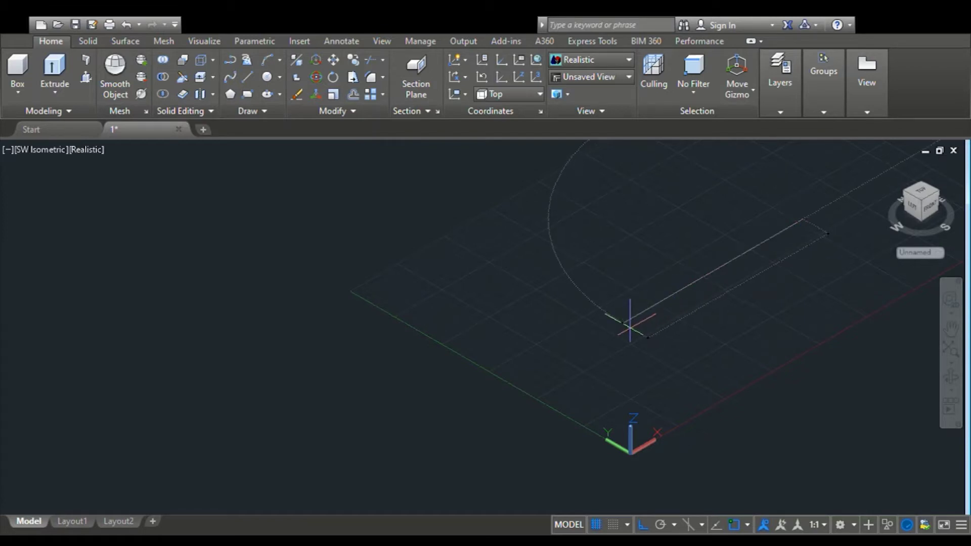
click(630, 329)
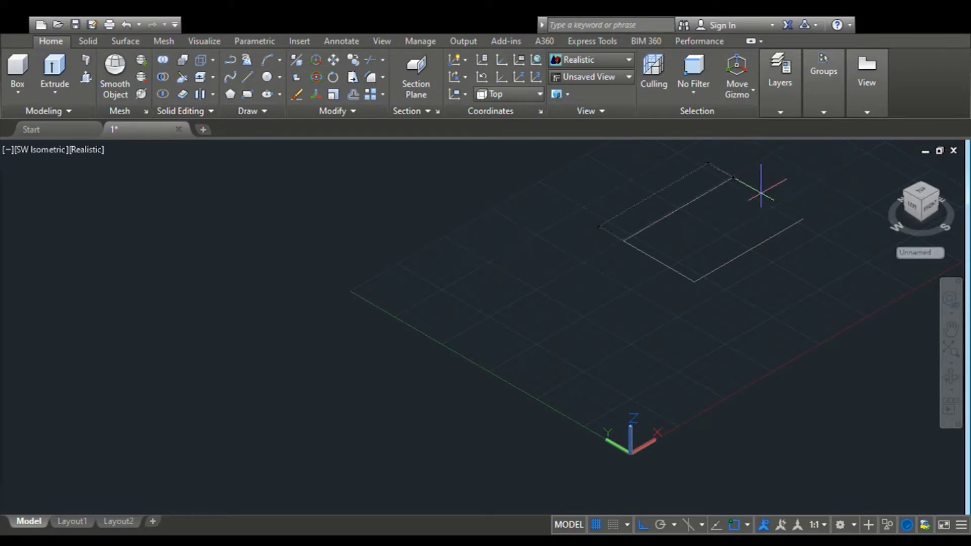
text(a)
key(Return)
click(802, 219)
text(c)
key(Return)
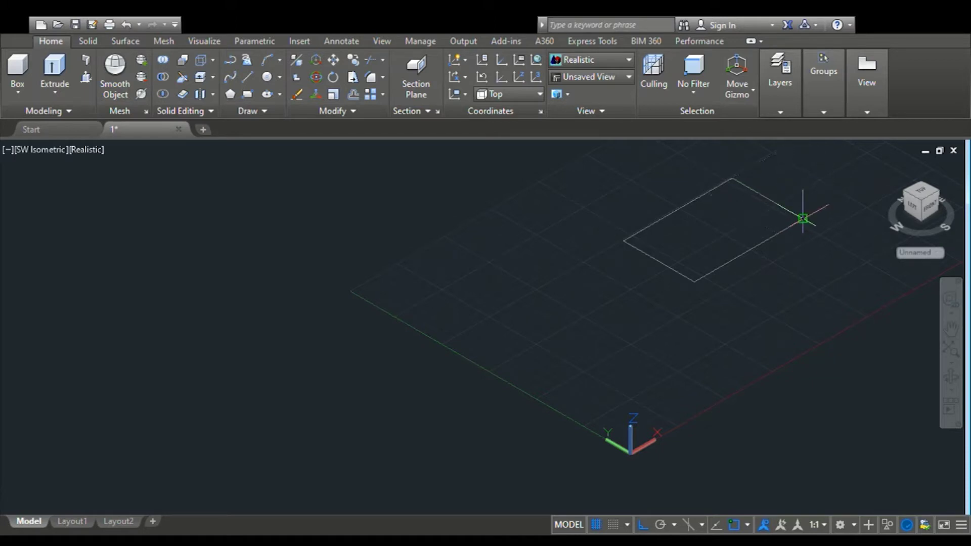
drag(723, 164, 466, 273)
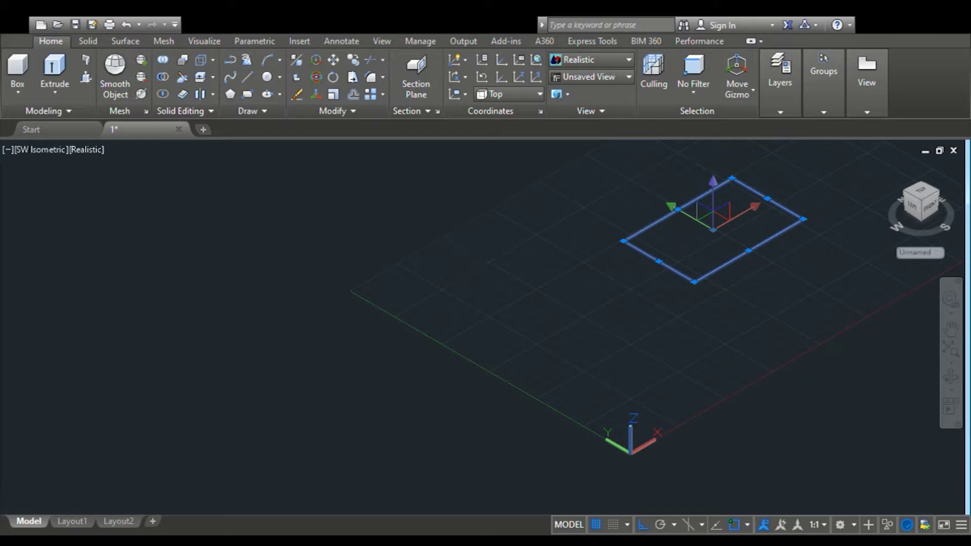
Extrude the rectangle into a thin solid slab and zoom in on it.
key(Escape)
click(718, 268)
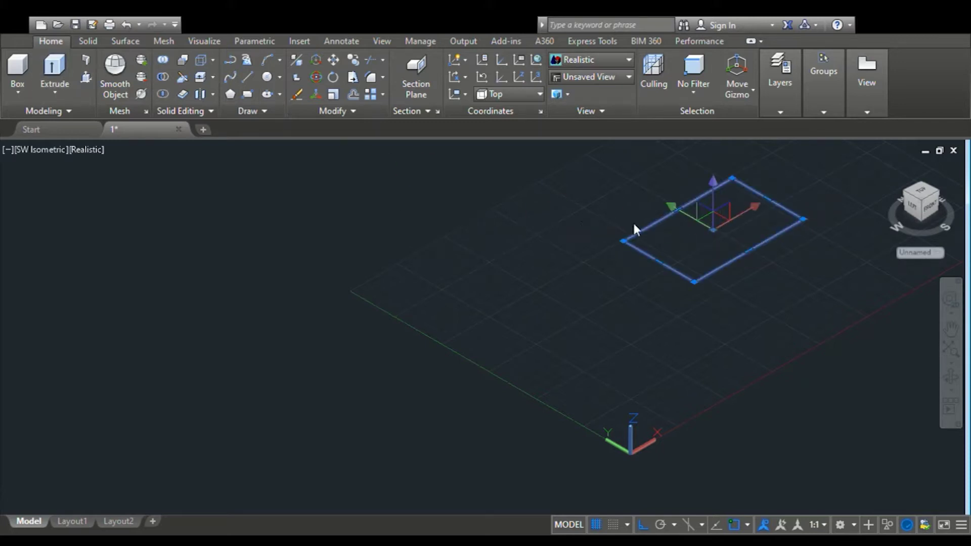
key(Delete)
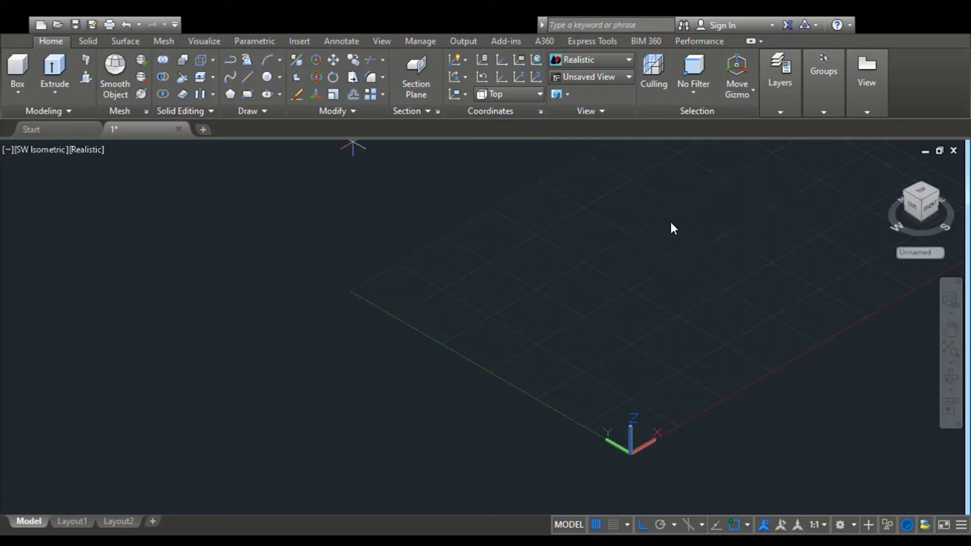
key(ctrl+z)
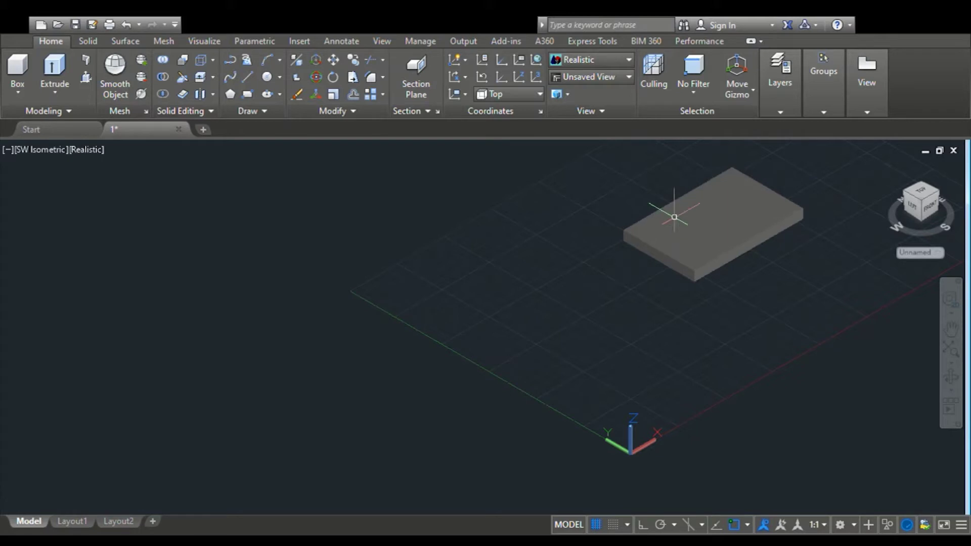
click(676, 215)
key(ctrl+z)
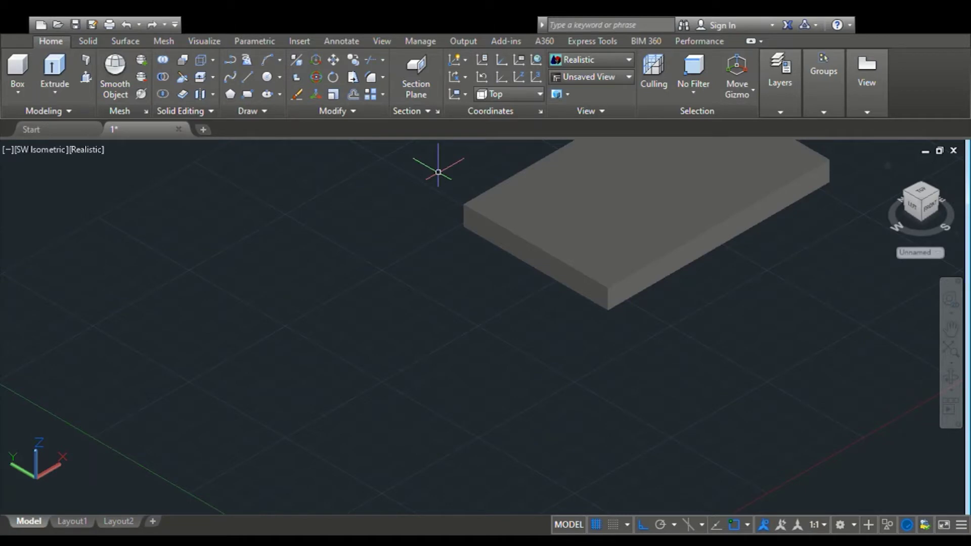
key(ctrl+Tab)
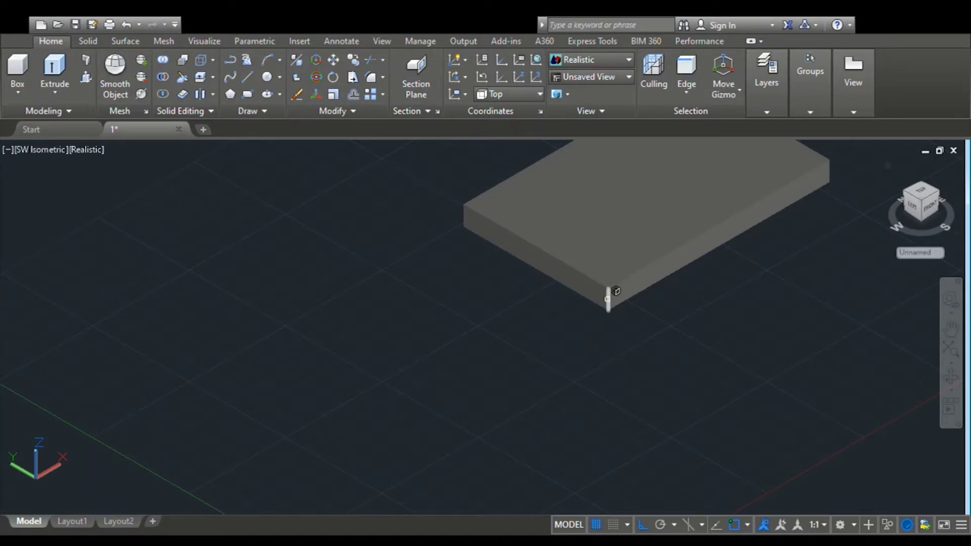
click(608, 294)
click(906, 194)
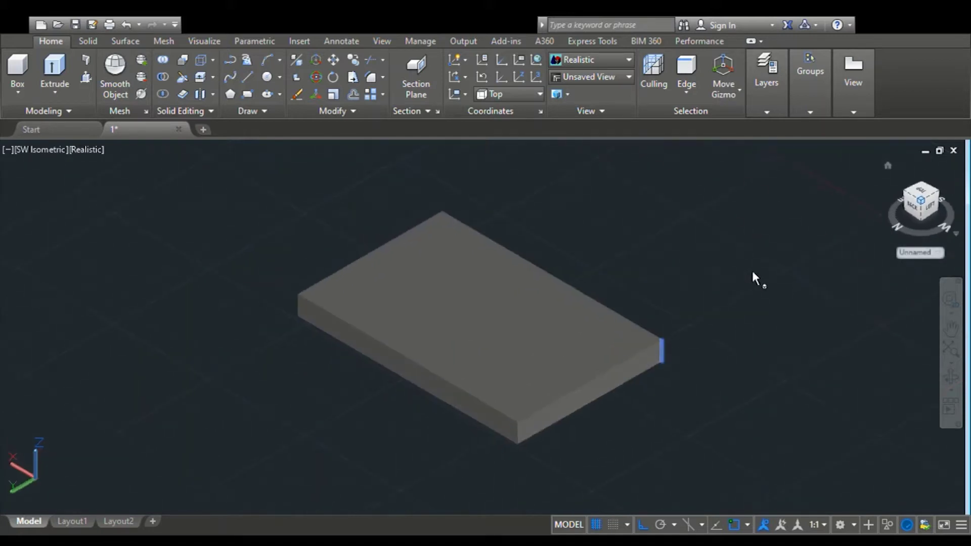
click(523, 421)
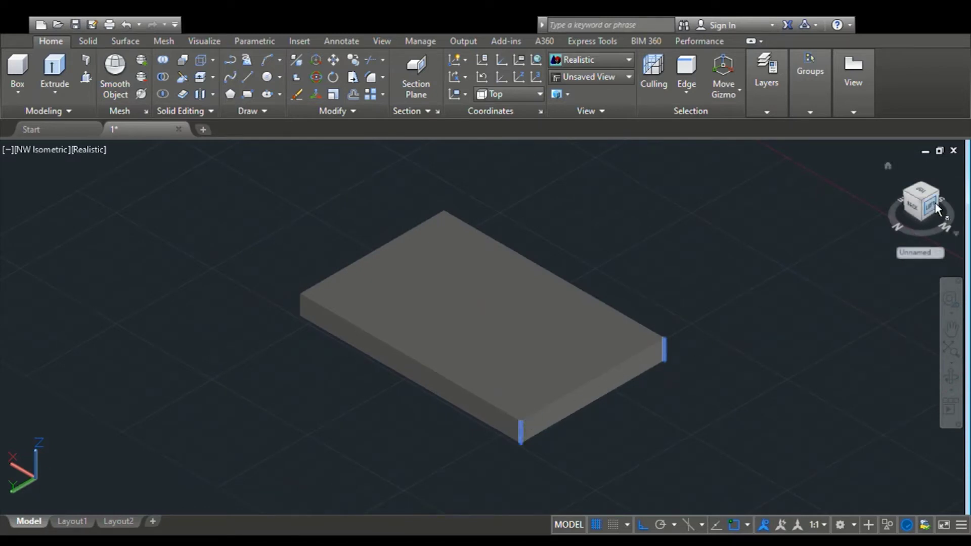
click(908, 199)
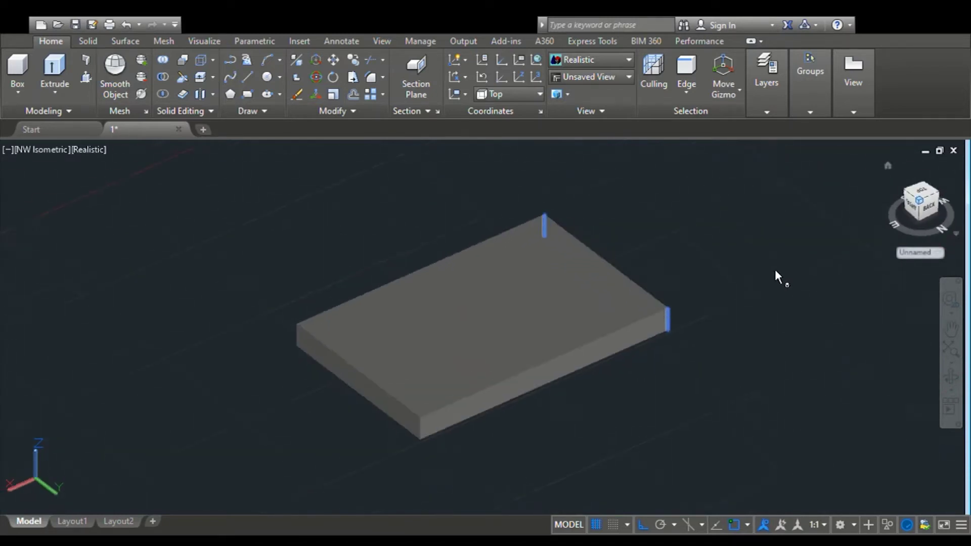
click(448, 425)
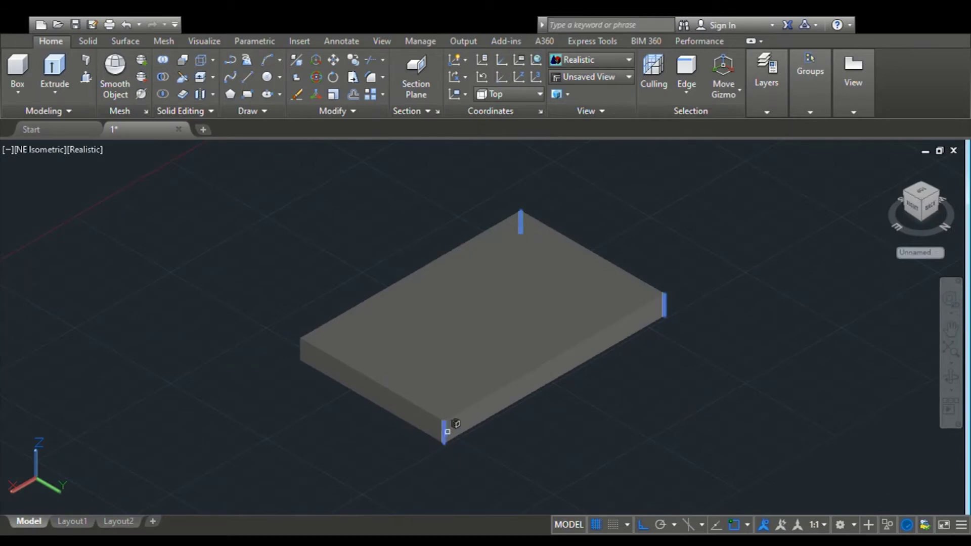
click(905, 195)
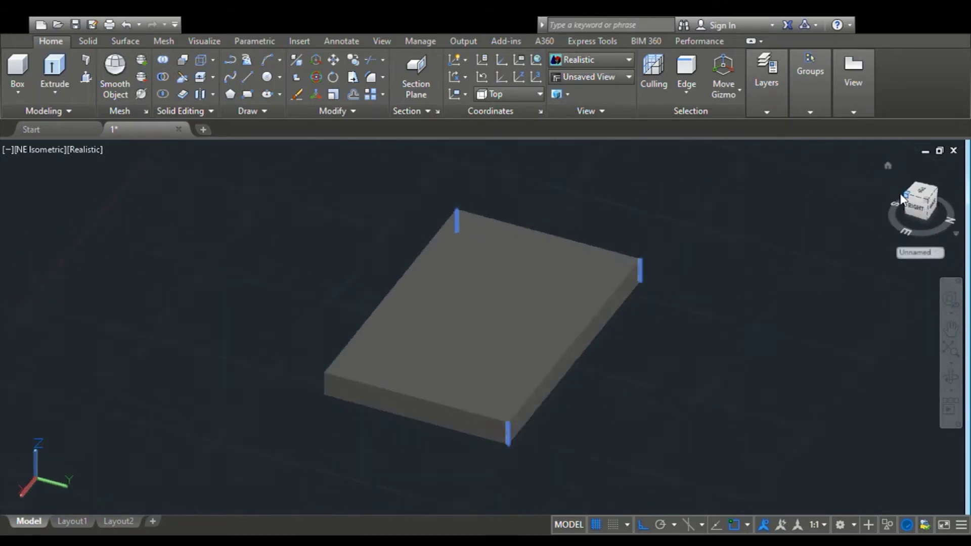
click(520, 430)
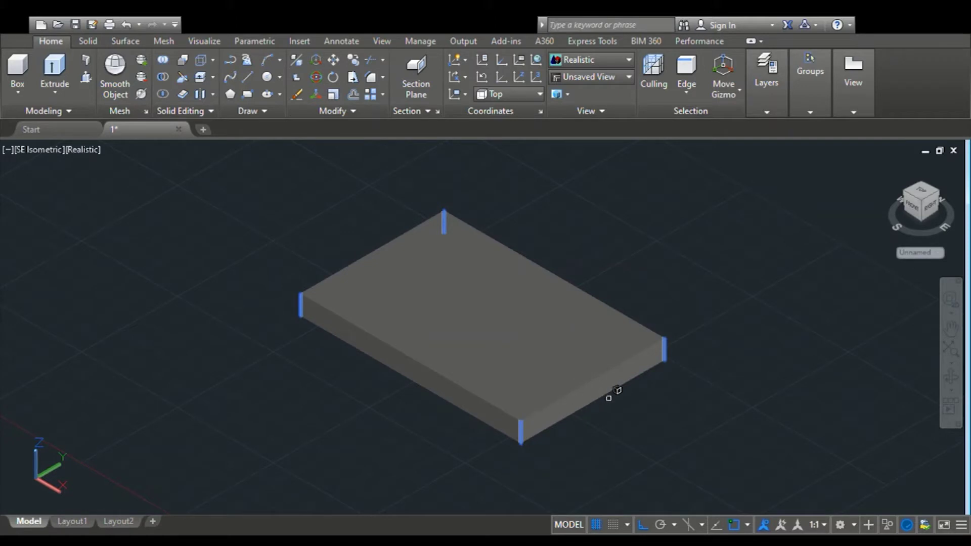
key(Escape)
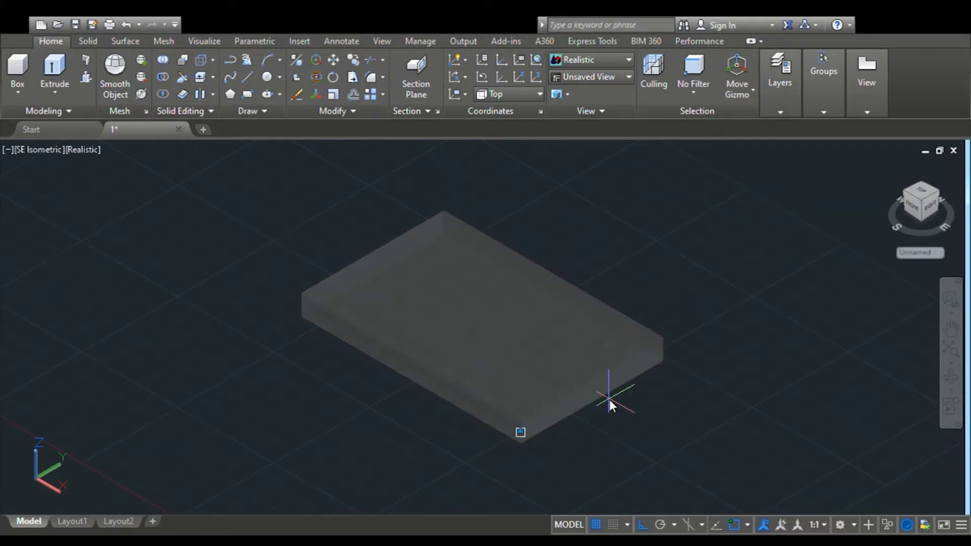
key(Escape)
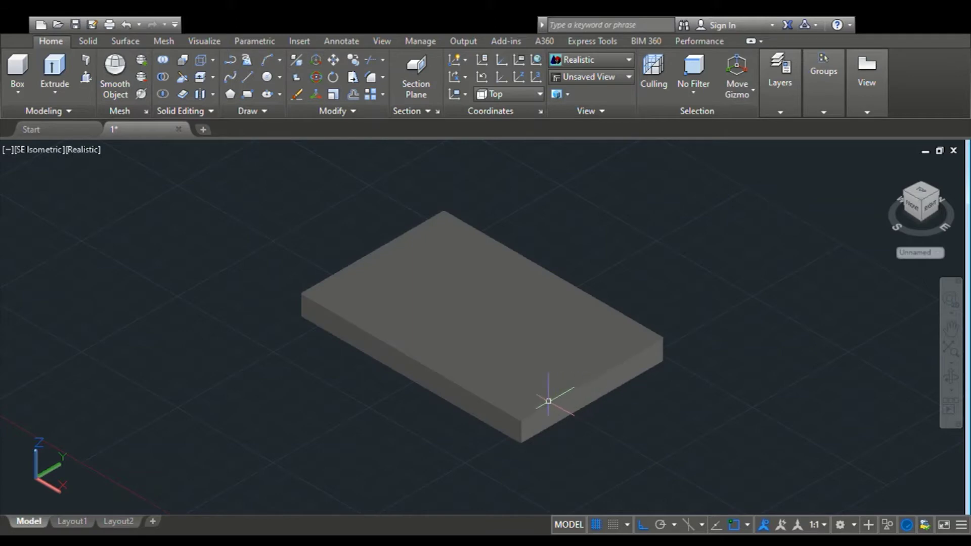
mouse_move(918, 204)
click(909, 200)
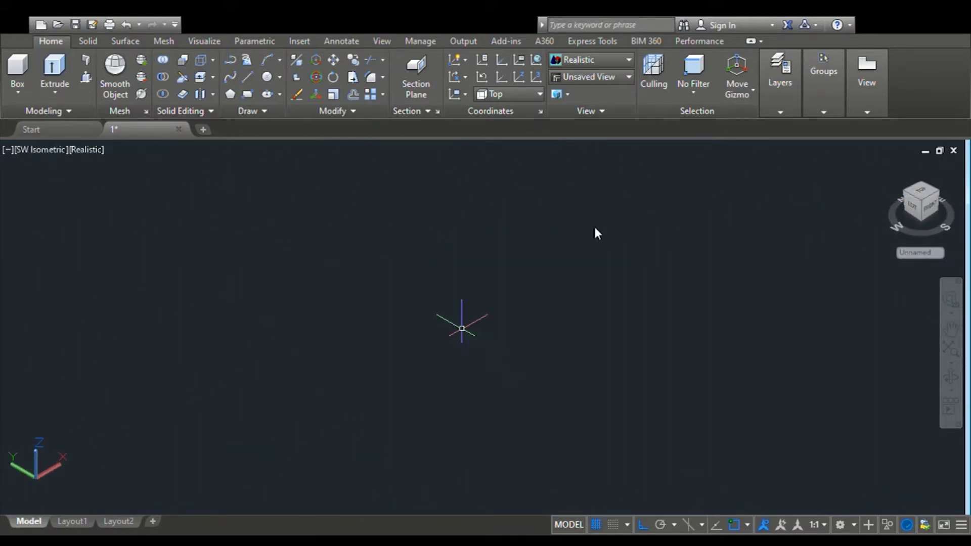
Draw a circle of radius 5 on the grid plane around the slab's location.
click(269, 79)
click(458, 233)
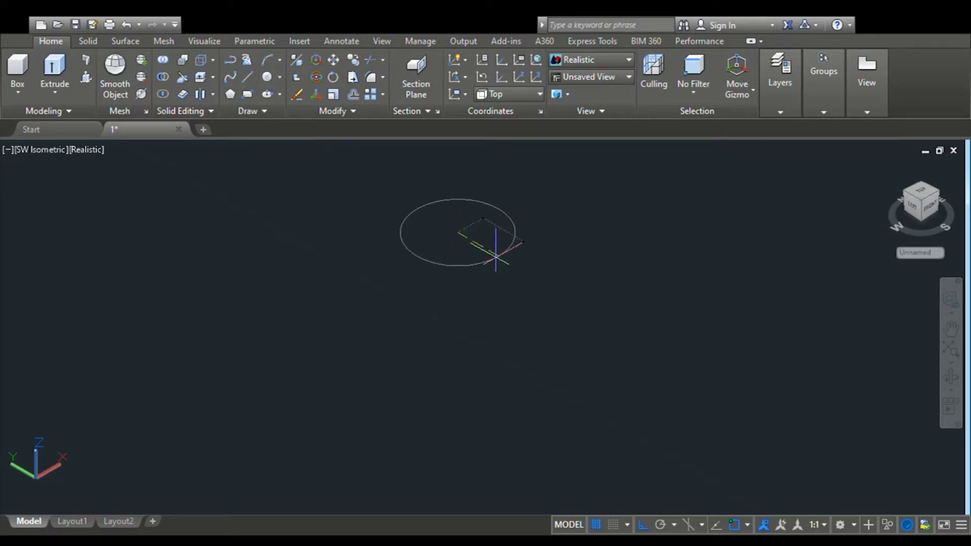
text(5)
key(Return)
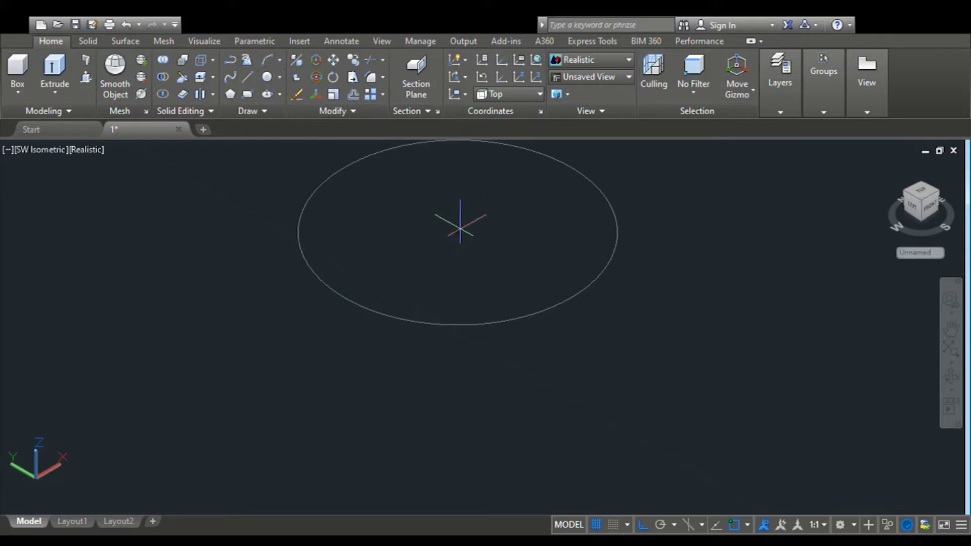
click(457, 231)
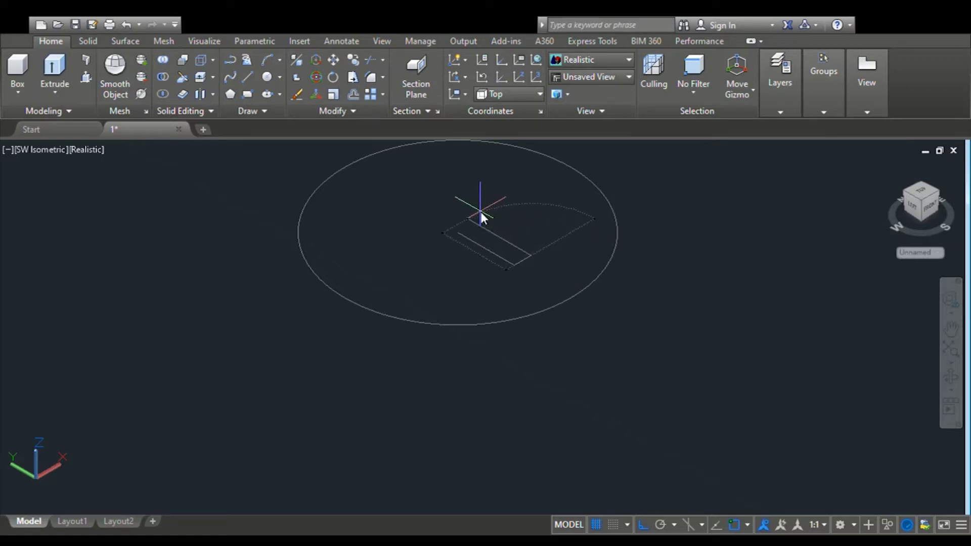
Draw a closed cross-shaped outline at the circle's centre and select it to check it.
click(478, 208)
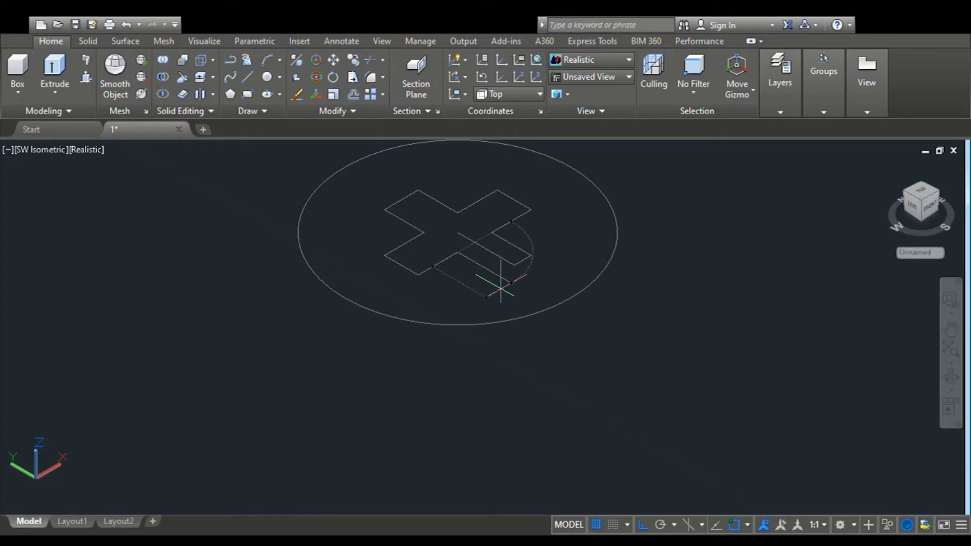
click(514, 265)
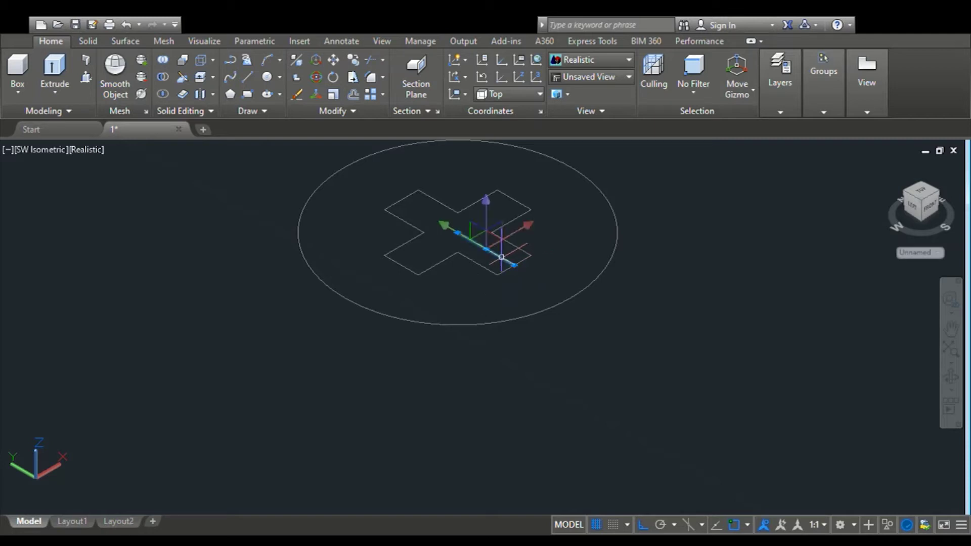
mouse_move(392, 185)
mouse_down()
mouse_move(432, 297)
mouse_move(355, 242)
mouse_up()
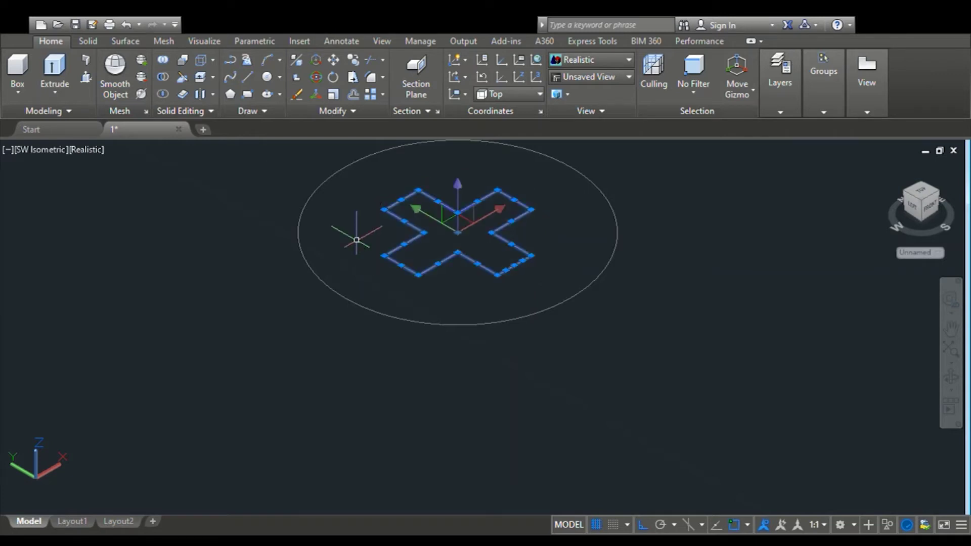
key(Escape)
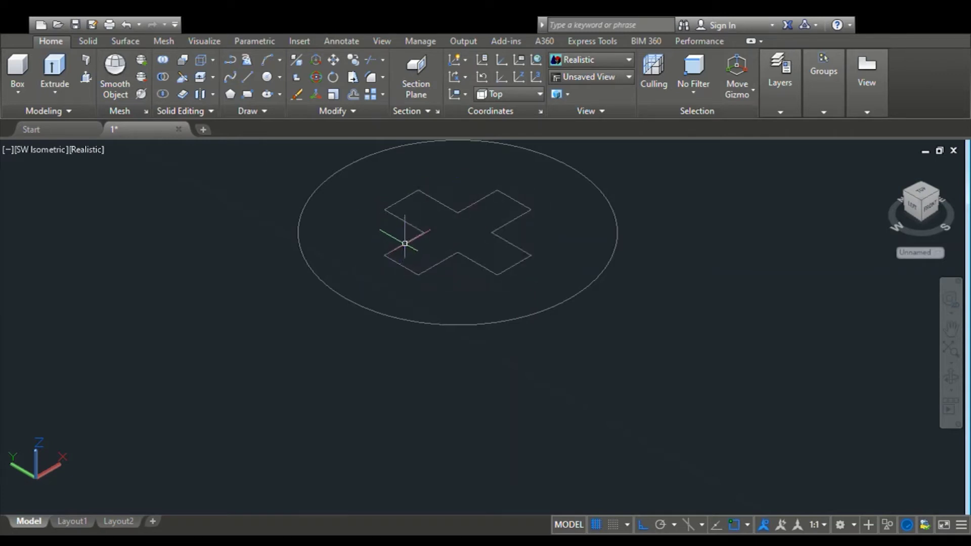
scroll(513, 324, down, 2)
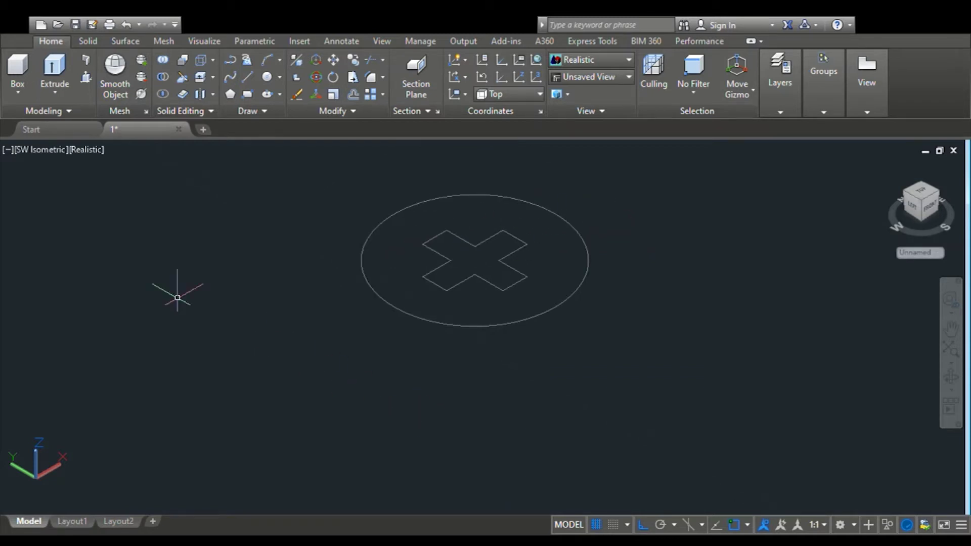
Extrude the circle into a thin solid disc.
click(412, 204)
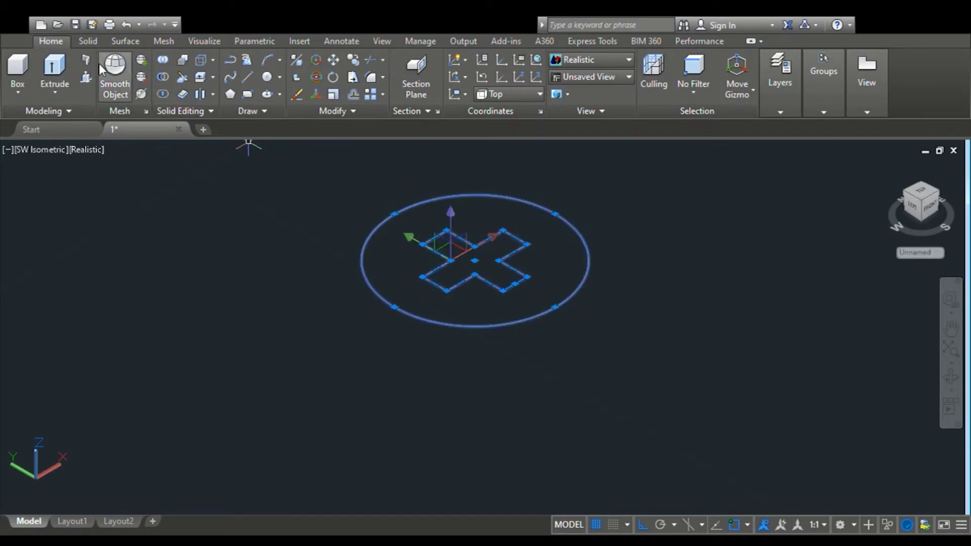
click(68, 74)
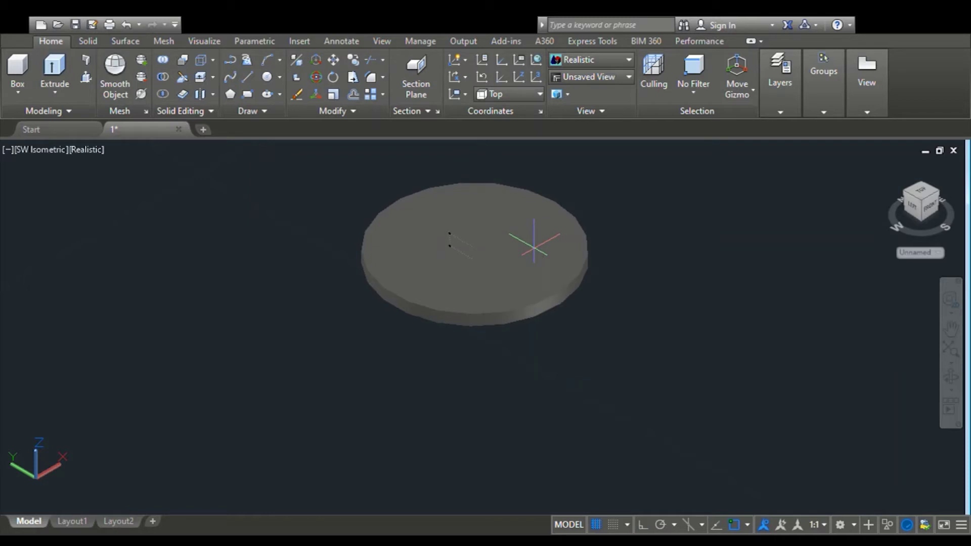
click(534, 247)
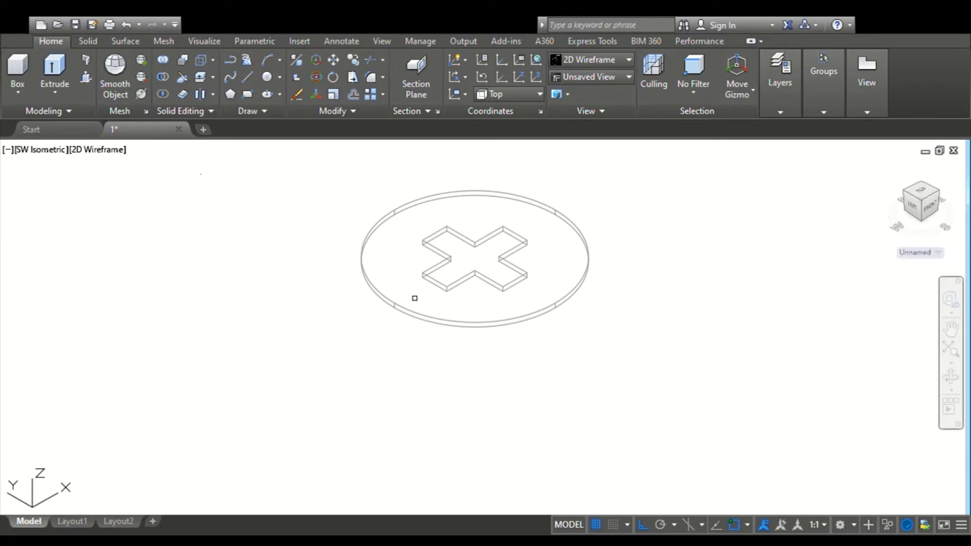
Switch the visual style to 2D Wireframe and zoom in on the slab's corner.
click(414, 309)
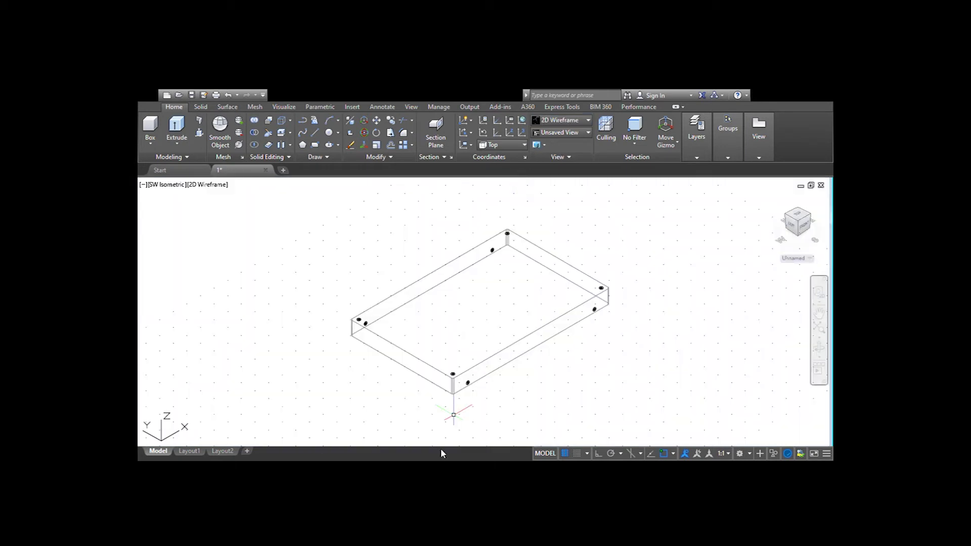
scroll(428, 378, up, 4)
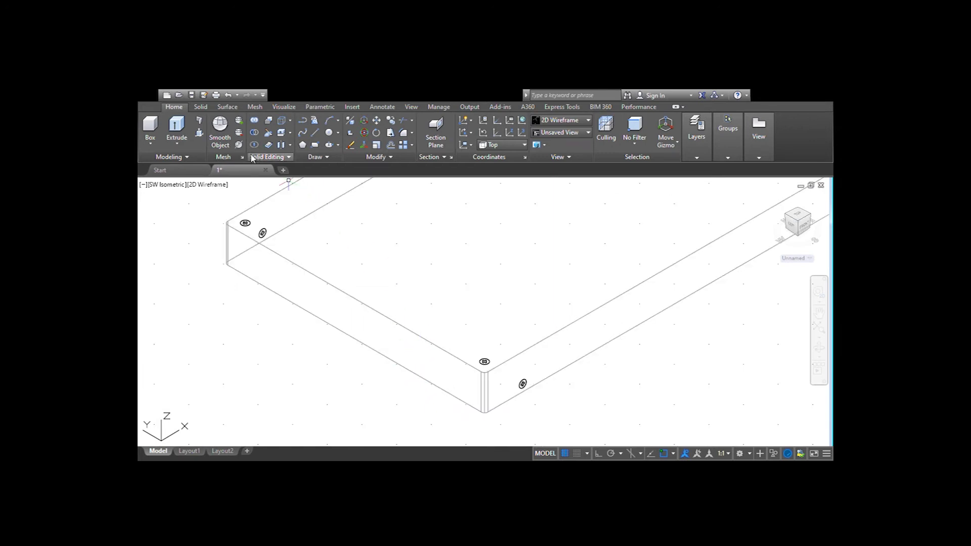
scroll(466, 410, up, 2)
scroll(466, 411, up, 2)
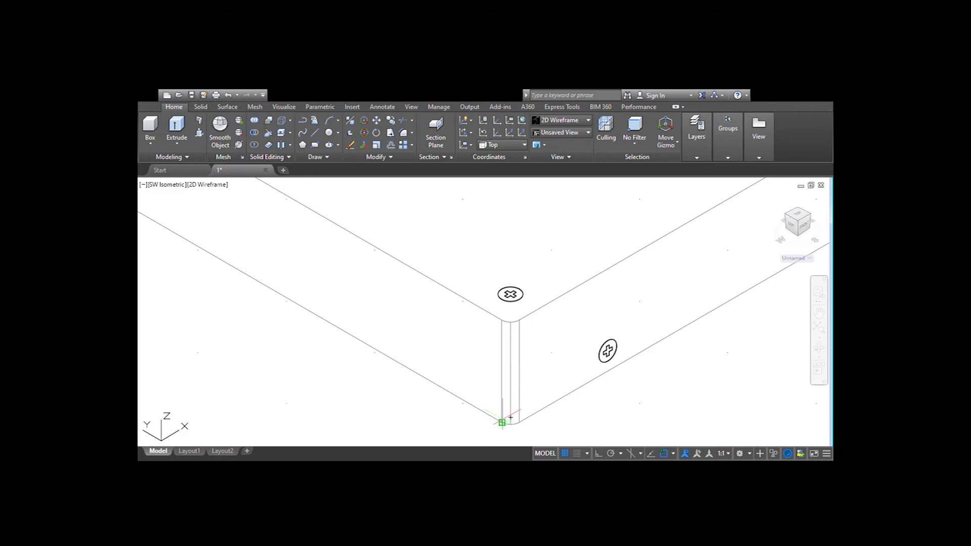
Draw a small thin box against the slab's front edge near the corner, with Ortho on.
click(502, 422)
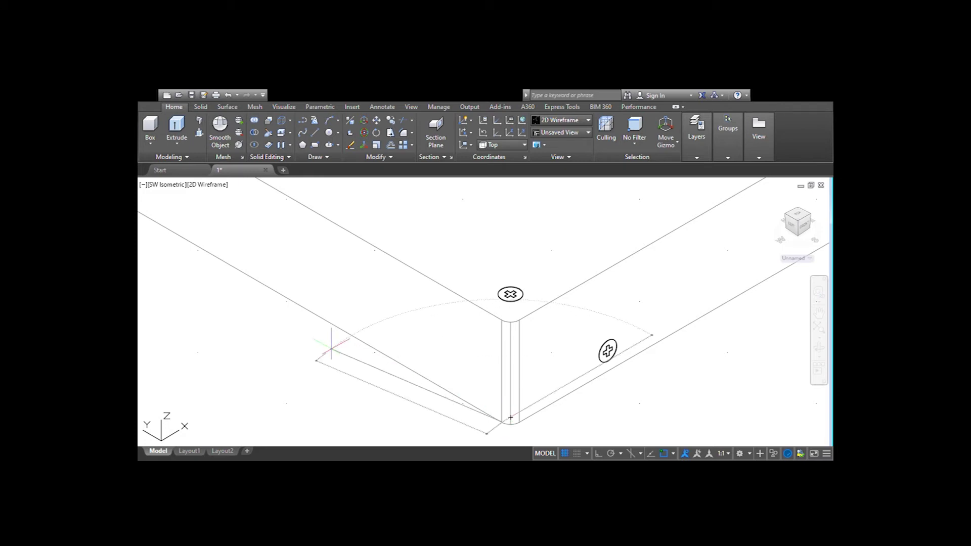
click(599, 453)
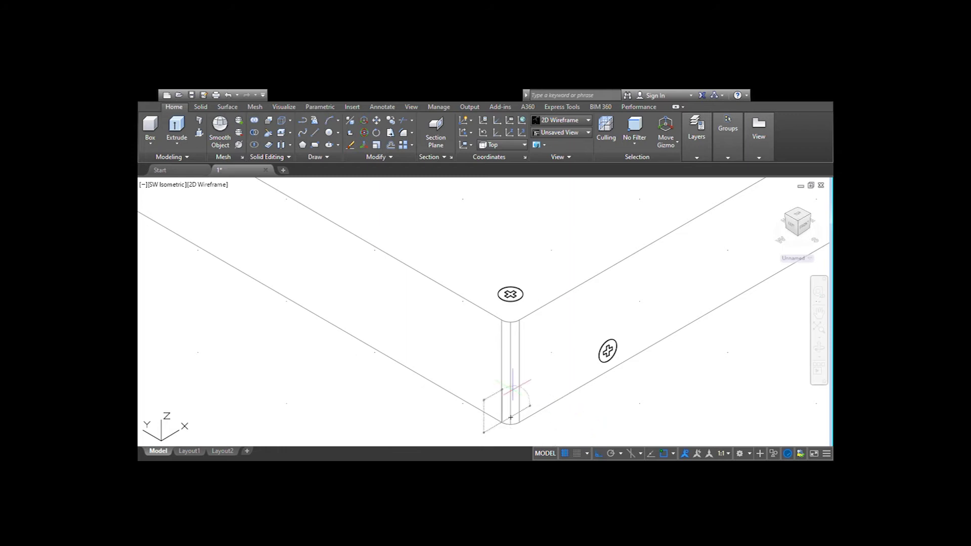
click(334, 310)
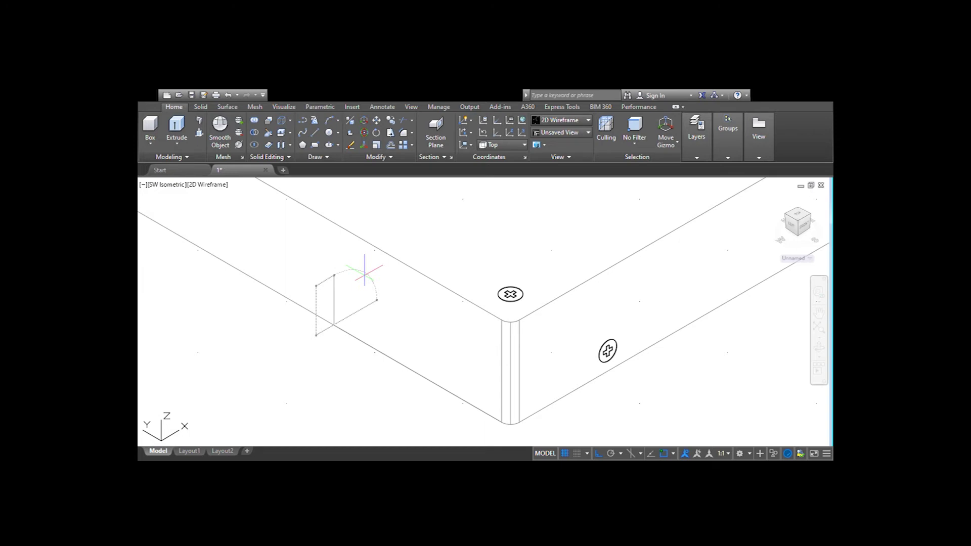
click(367, 283)
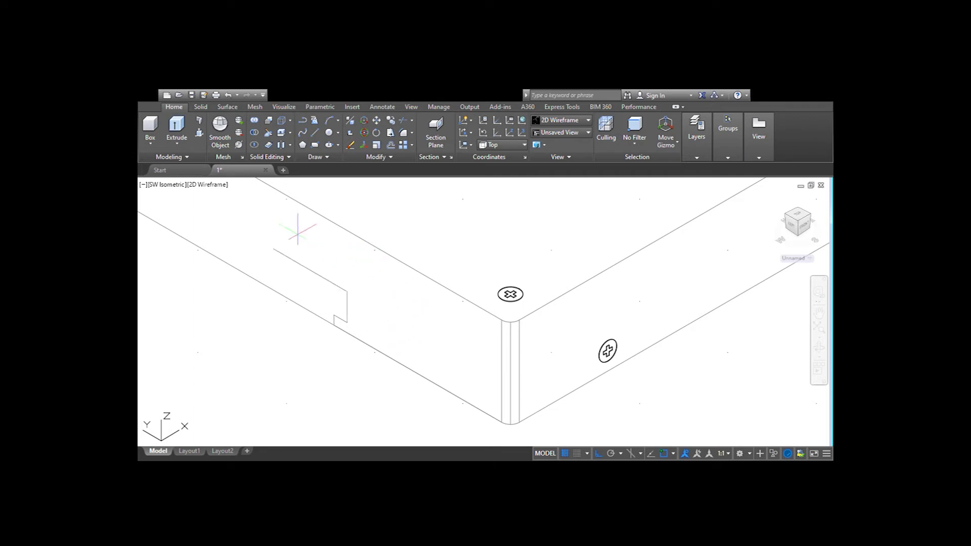
Draw the notch's diagonal and vertical edge lines along the slab's front side.
scroll(320, 228, down, 2)
scroll(258, 196, down, 2)
scroll(261, 203, up, 5)
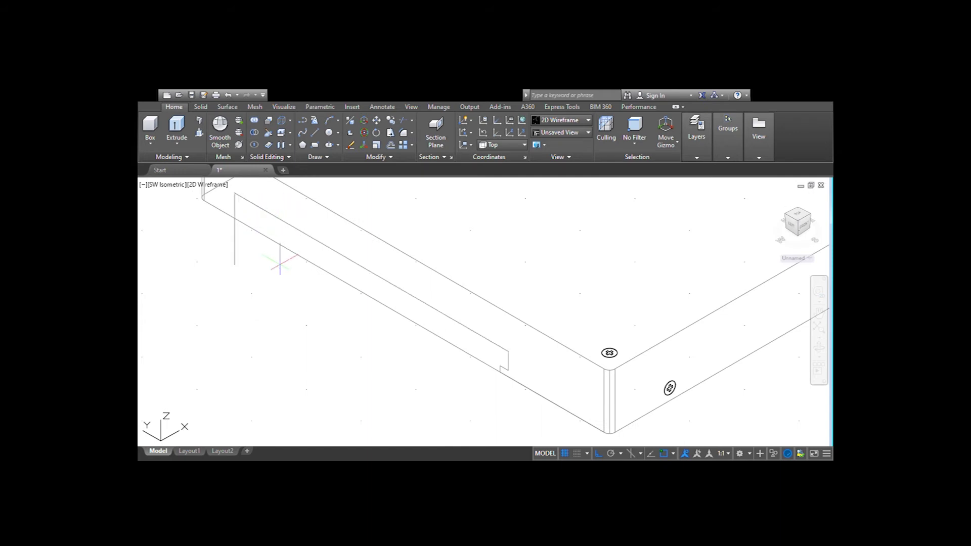
scroll(263, 263, down, 2)
scroll(254, 242, up, 3)
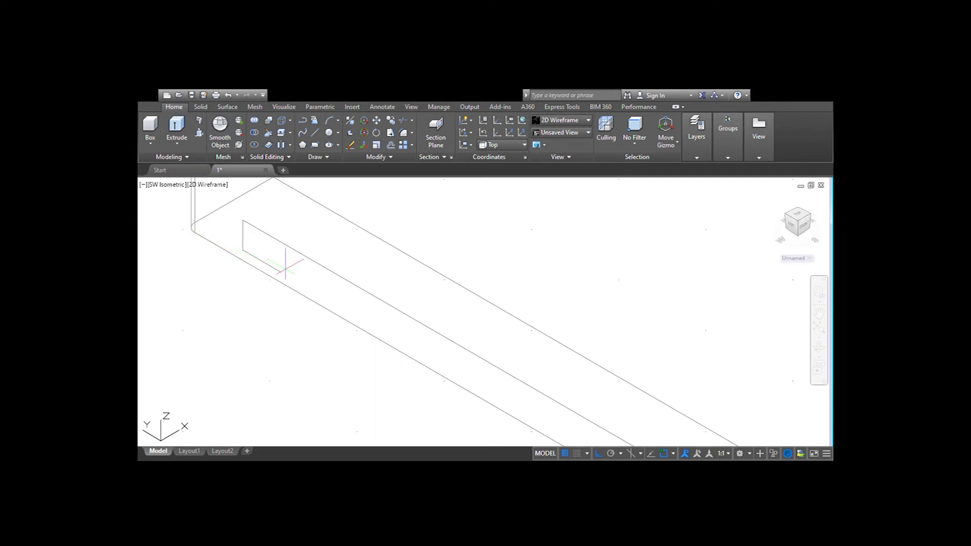
click(283, 270)
scroll(265, 268, up, 2)
click(271, 266)
Pick the notch's bottom edge, clear it, and align the UCS to the slab's side face.
scroll(306, 282, down, 4)
scroll(336, 227, down, 2)
scroll(369, 263, down, 2)
click(499, 347)
key(Escape)
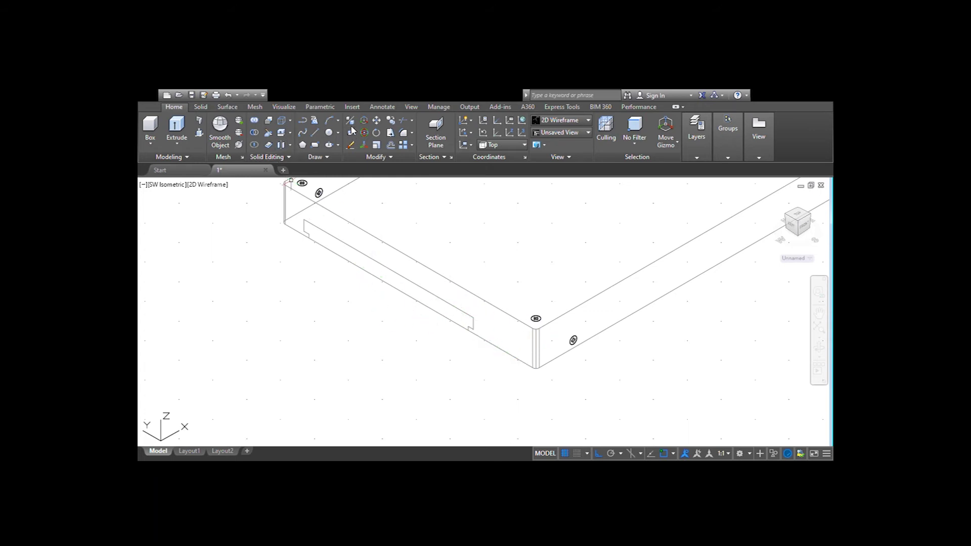
click(315, 132)
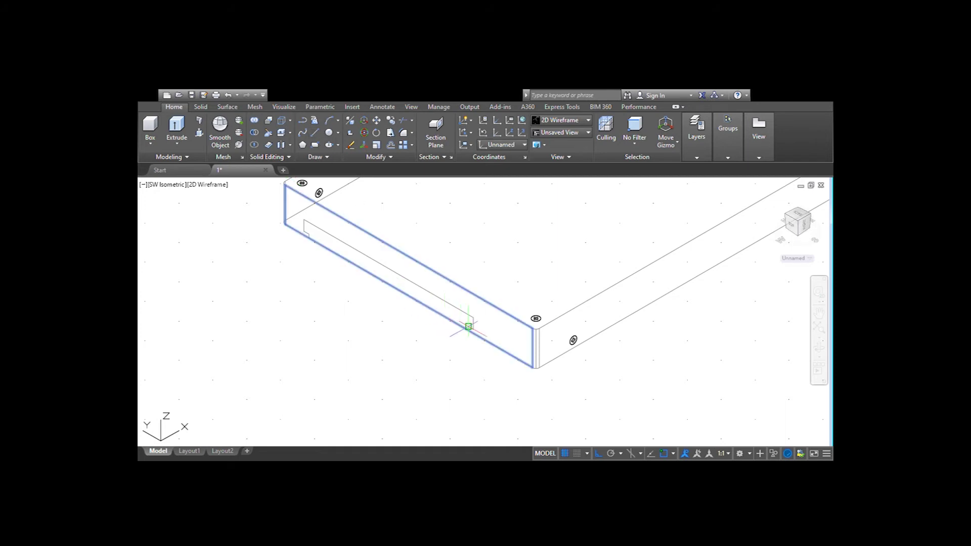
Select the long front edge, the short notch edges and the corner edge.
scroll(468, 330, up, 4)
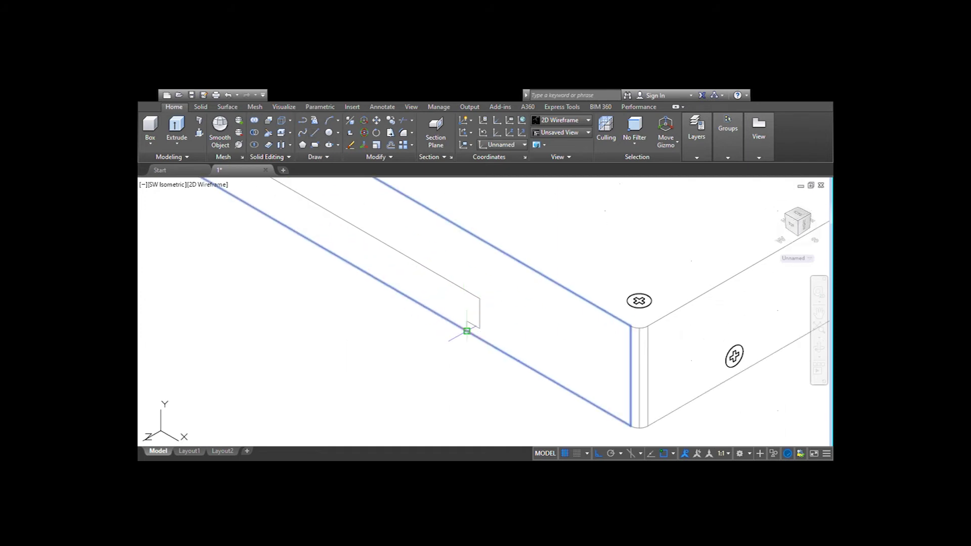
scroll(466, 331, down, 2)
scroll(354, 278, down, 5)
scroll(353, 278, up, 5)
scroll(363, 273, up, 2)
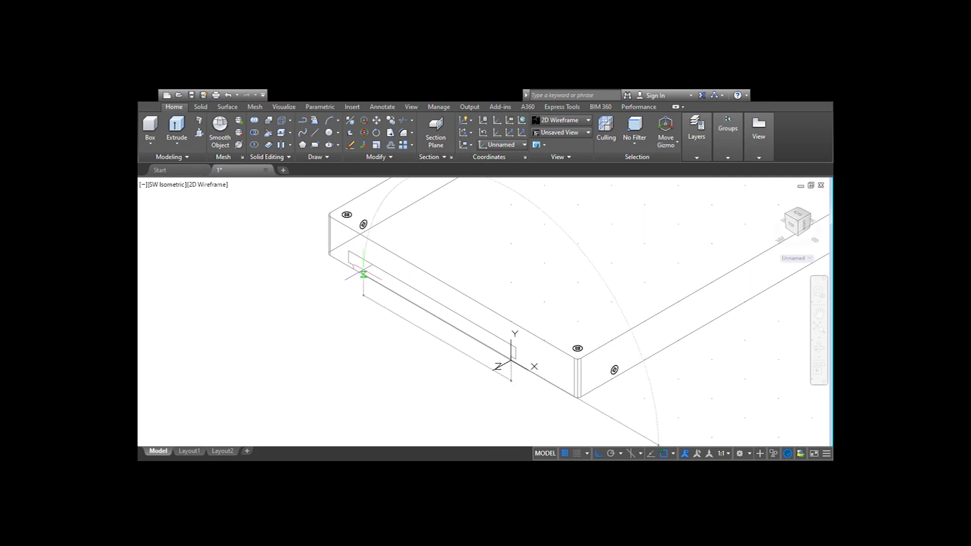
scroll(363, 273, up, 2)
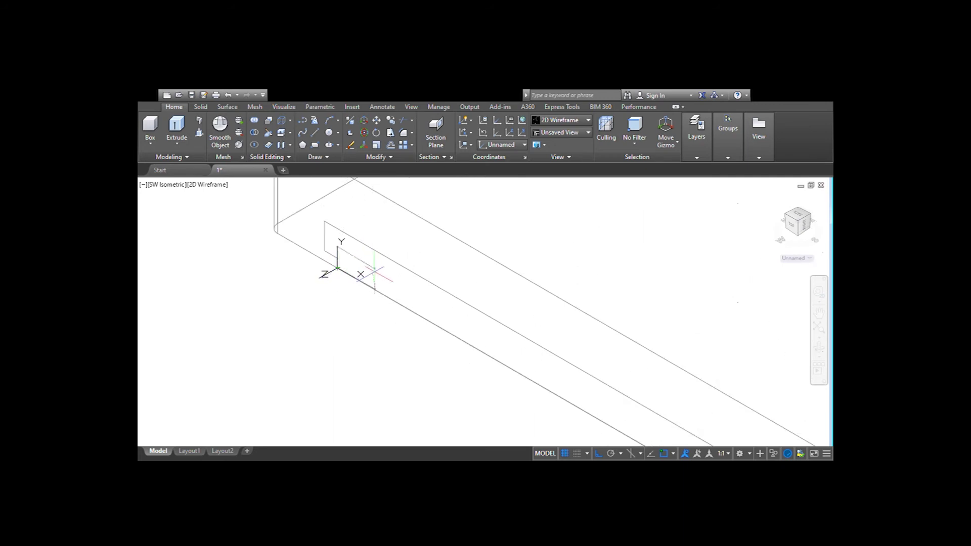
click(378, 289)
click(337, 264)
click(330, 253)
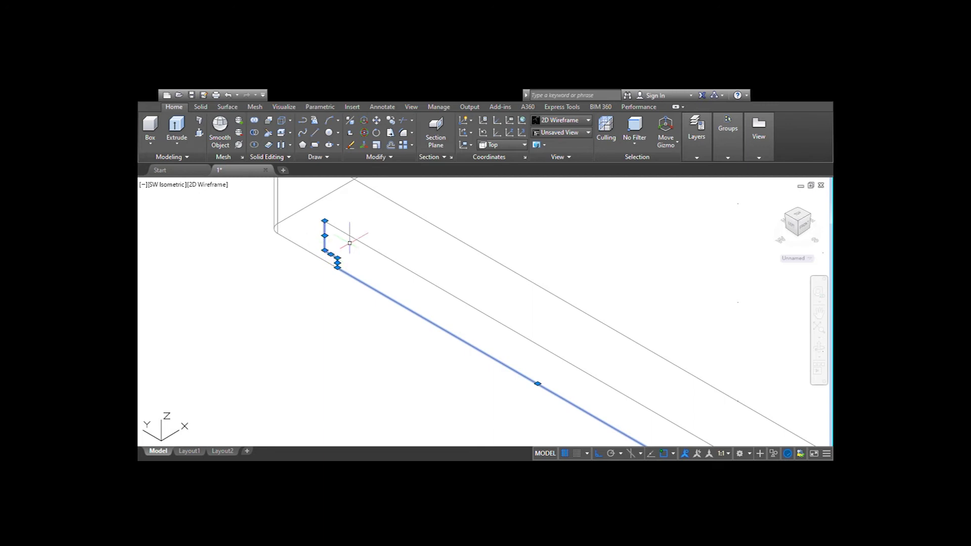
click(369, 241)
Zoom around to inspect the selected edges, then clear the selection.
scroll(457, 275, down, 5)
scroll(466, 261, up, 2)
scroll(462, 256, up, 3)
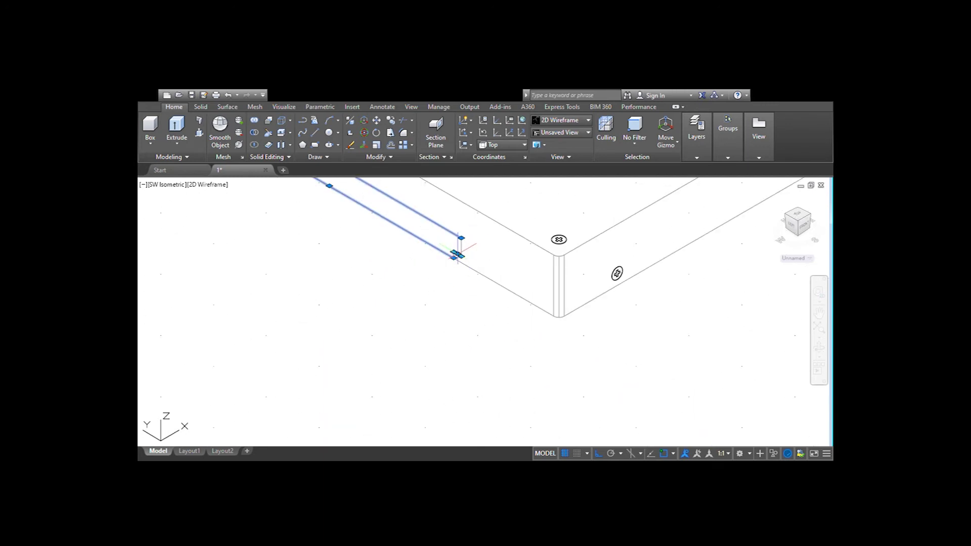
scroll(459, 249, up, 3)
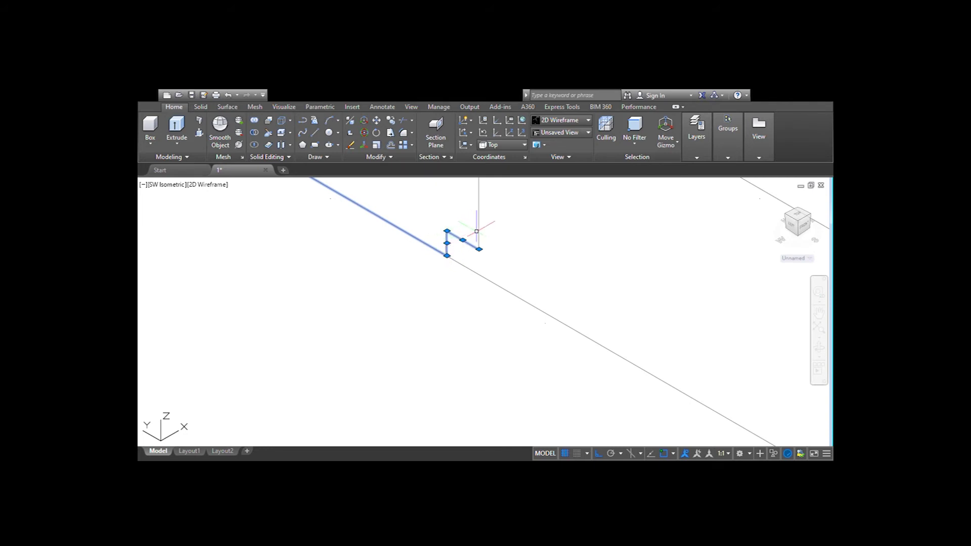
scroll(480, 225, down, 4)
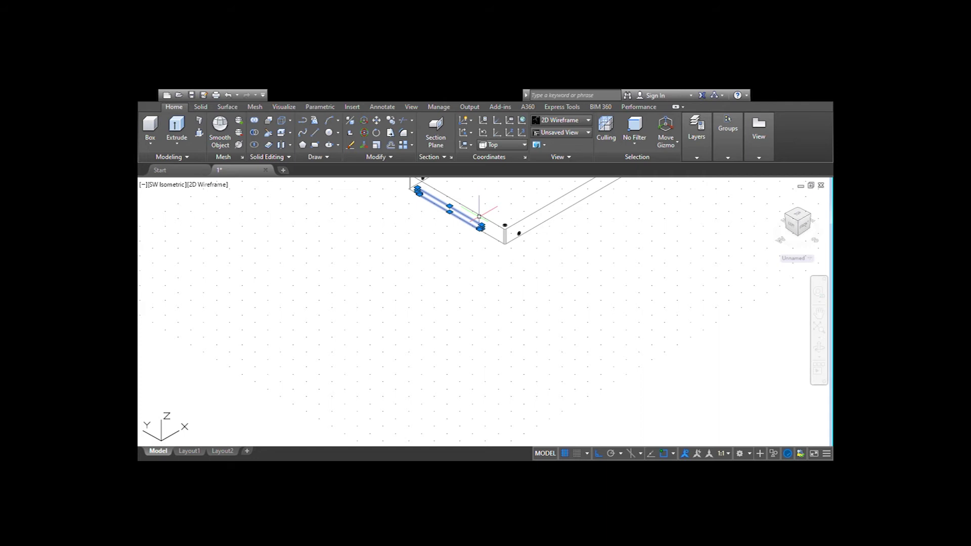
key(Escape)
Stretch the slot solid lengthwise so it runs out to the slab's end.
scroll(486, 212, up, 4)
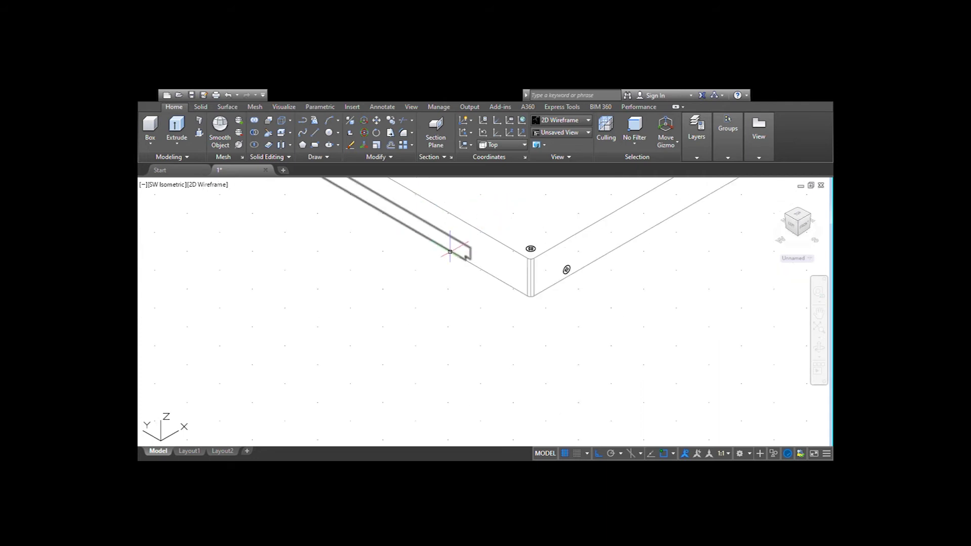
scroll(466, 249, down, 2)
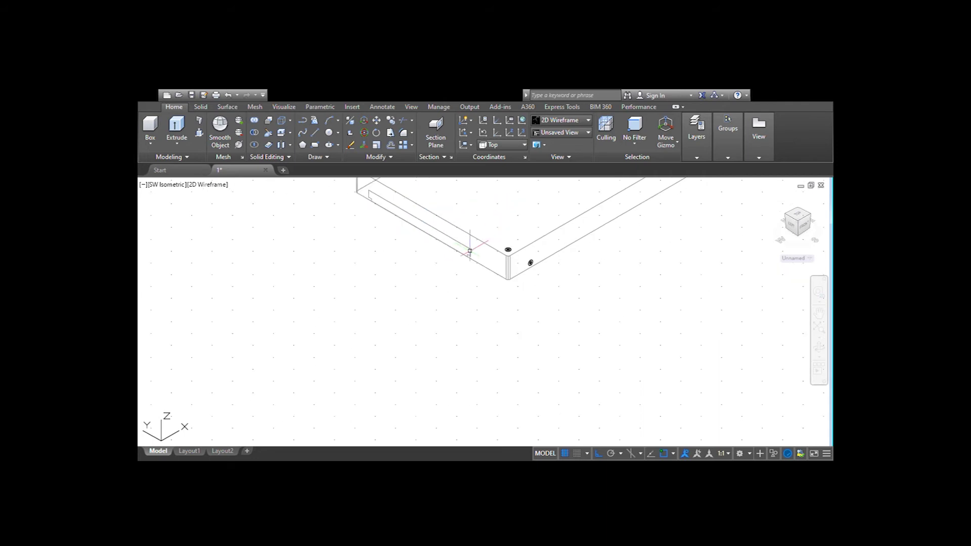
scroll(467, 245, up, 2)
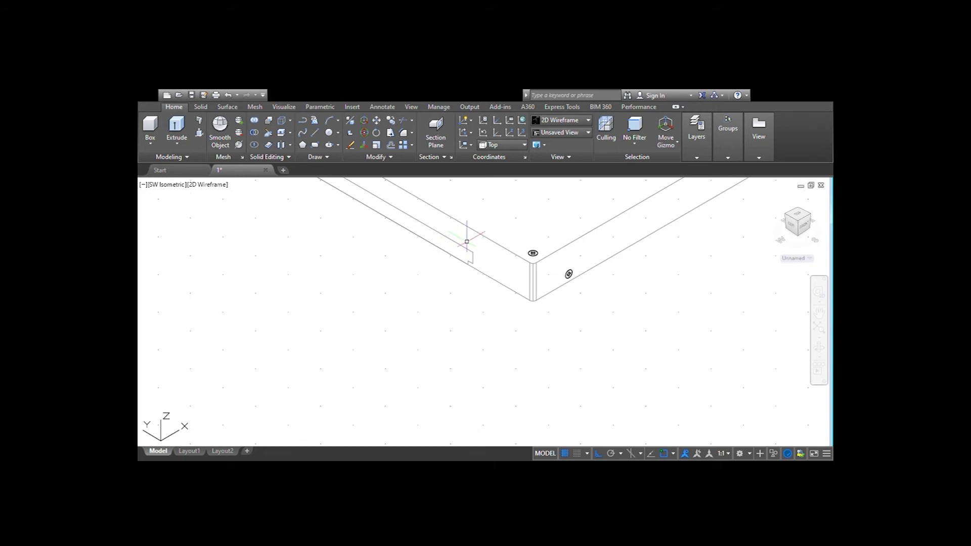
scroll(467, 244, down, 2)
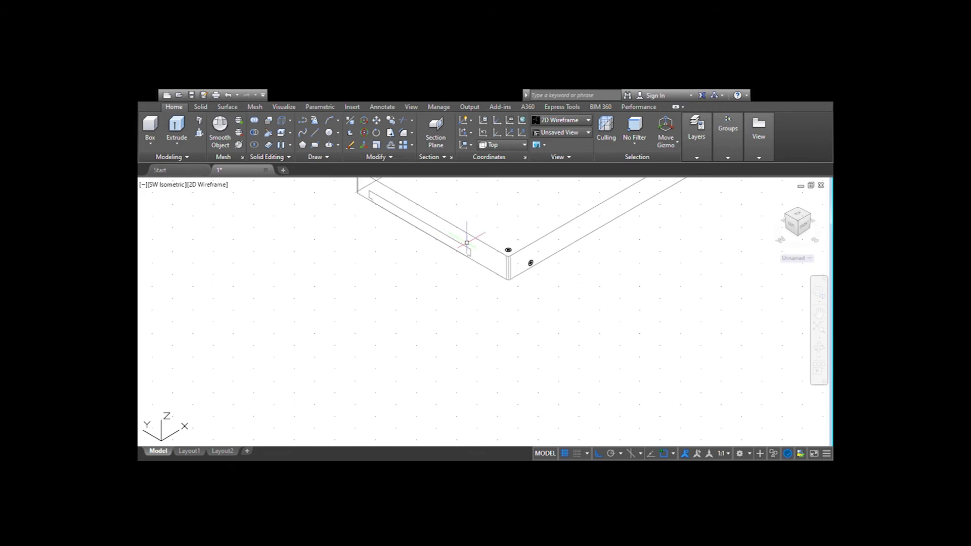
click(440, 229)
click(176, 128)
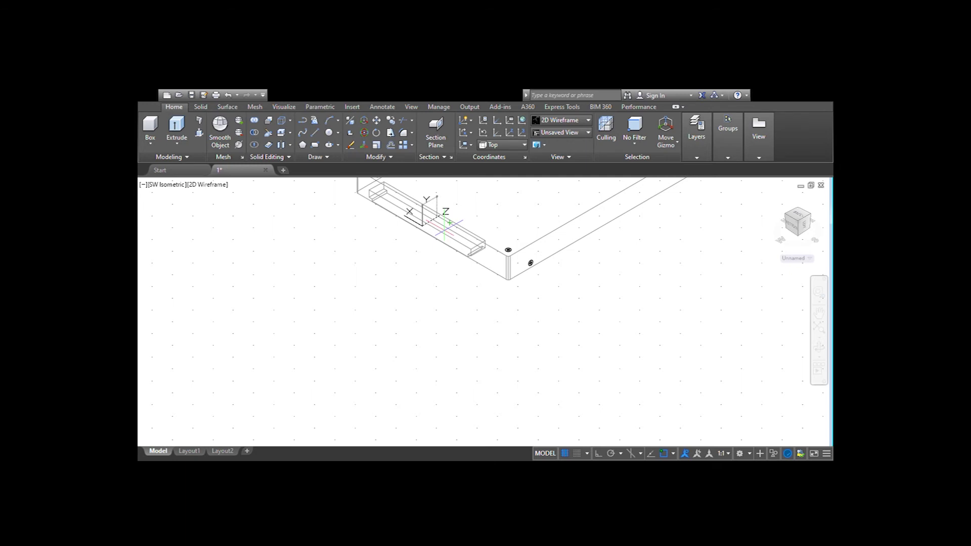
click(445, 234)
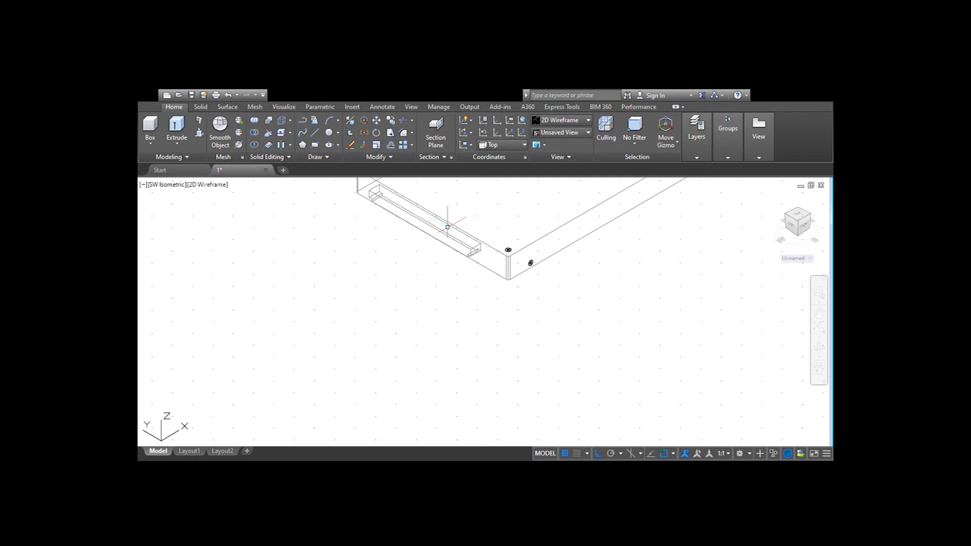
scroll(481, 229, up, 4)
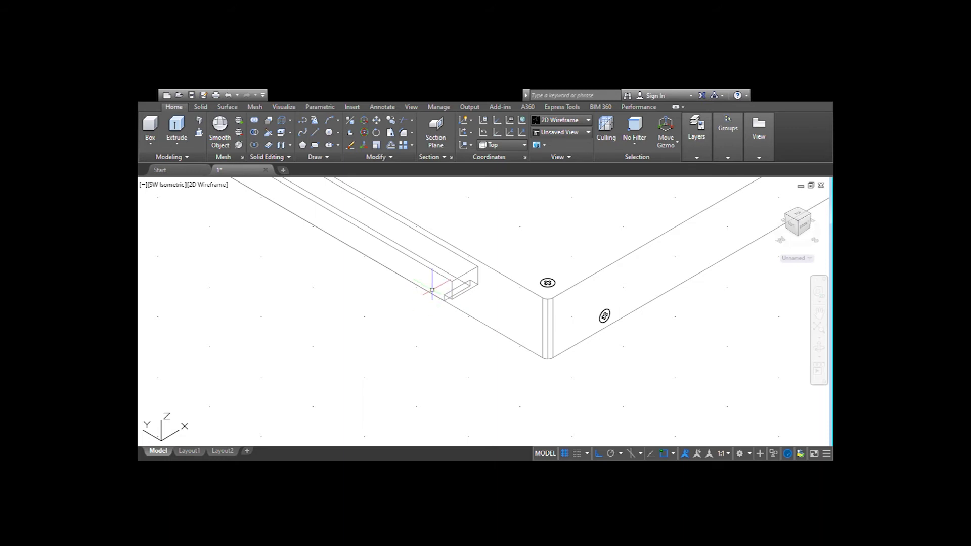
scroll(432, 290, down, 1)
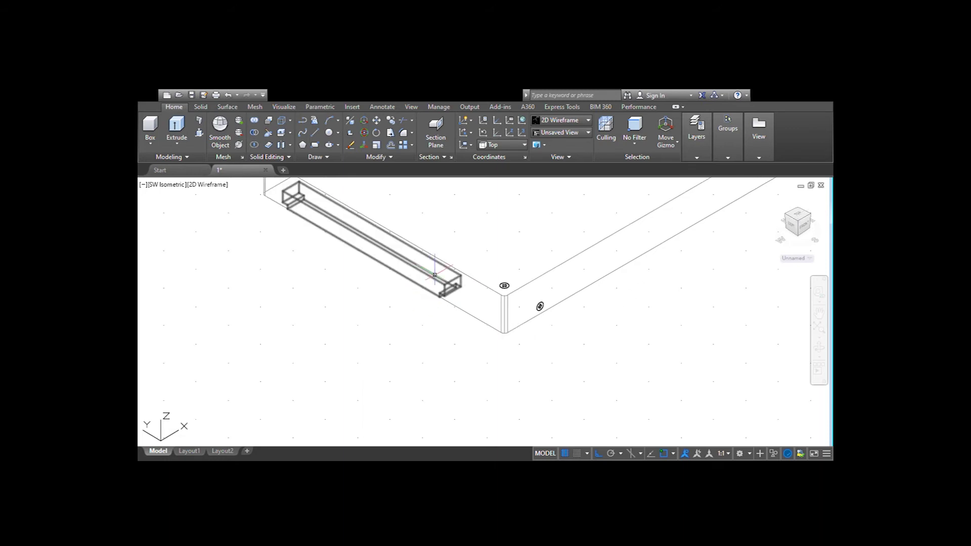
click(254, 133)
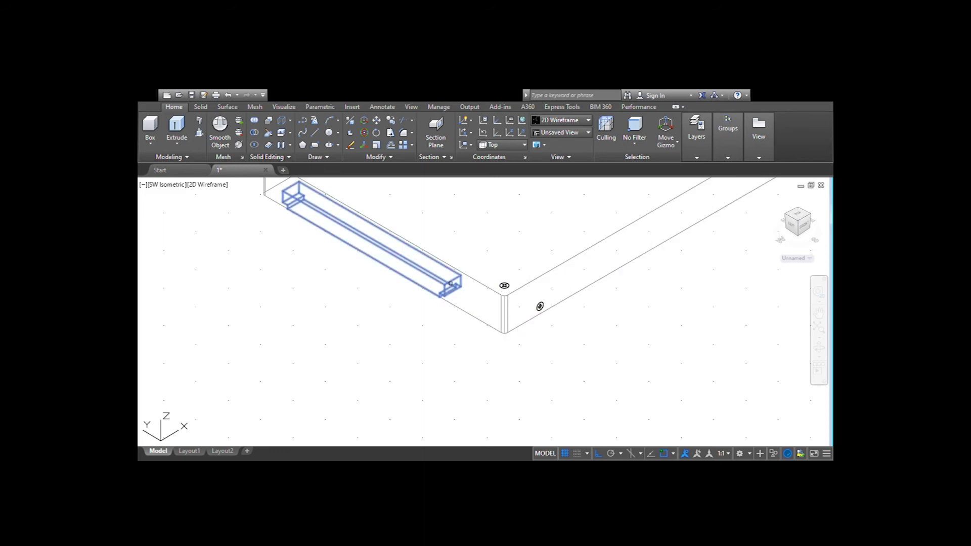
Subtract the slot solid from the slab and return the display to 2D Wireframe.
click(450, 284)
key(Return)
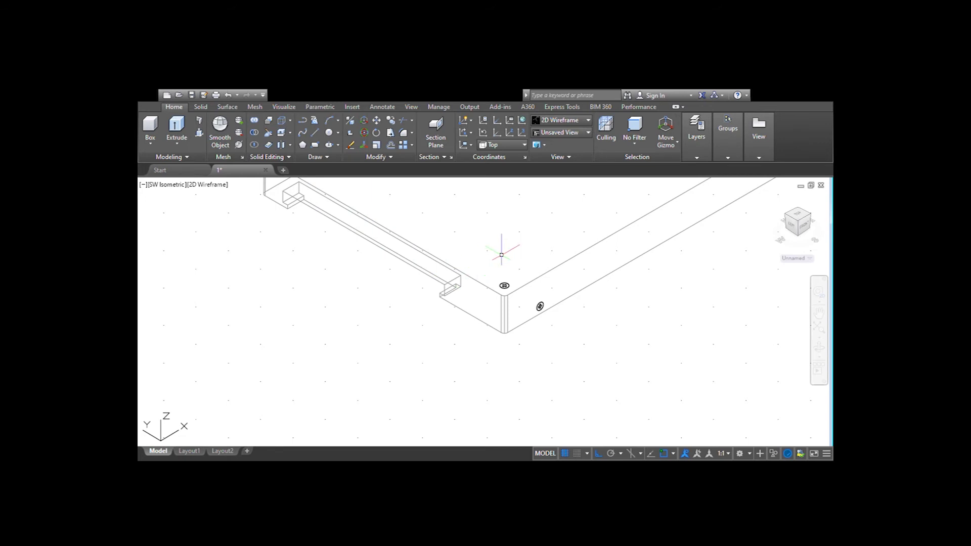
scroll(514, 248, down, 2)
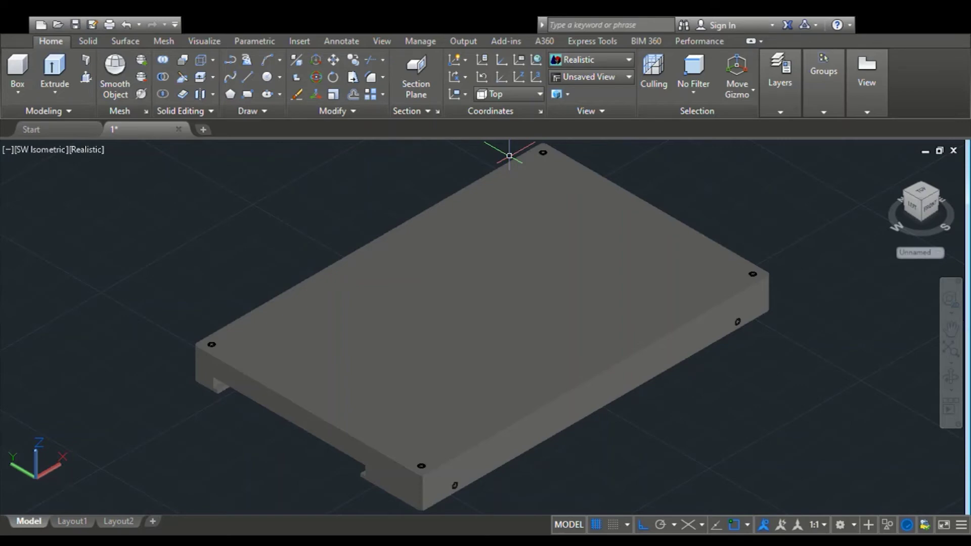
click(585, 63)
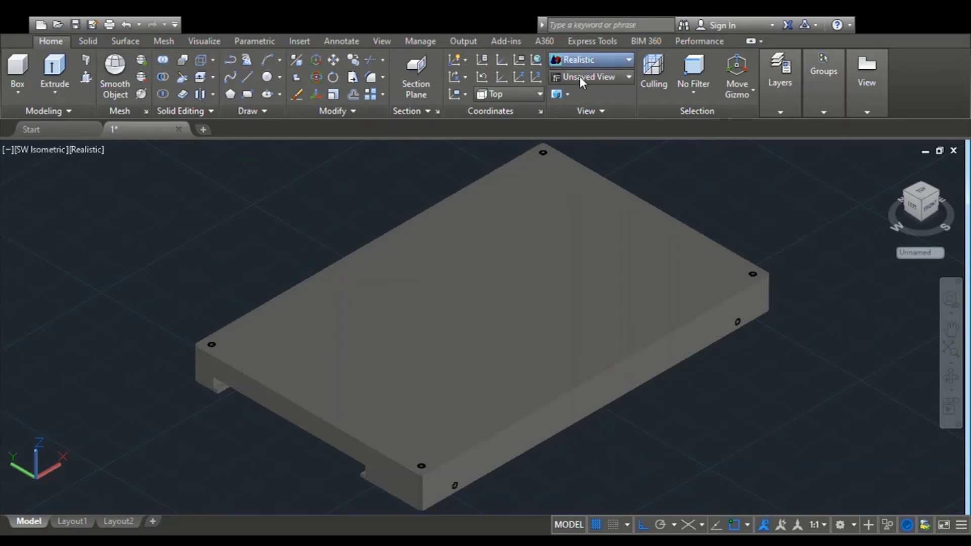
scroll(389, 344, down, 4)
scroll(377, 387, up, 10)
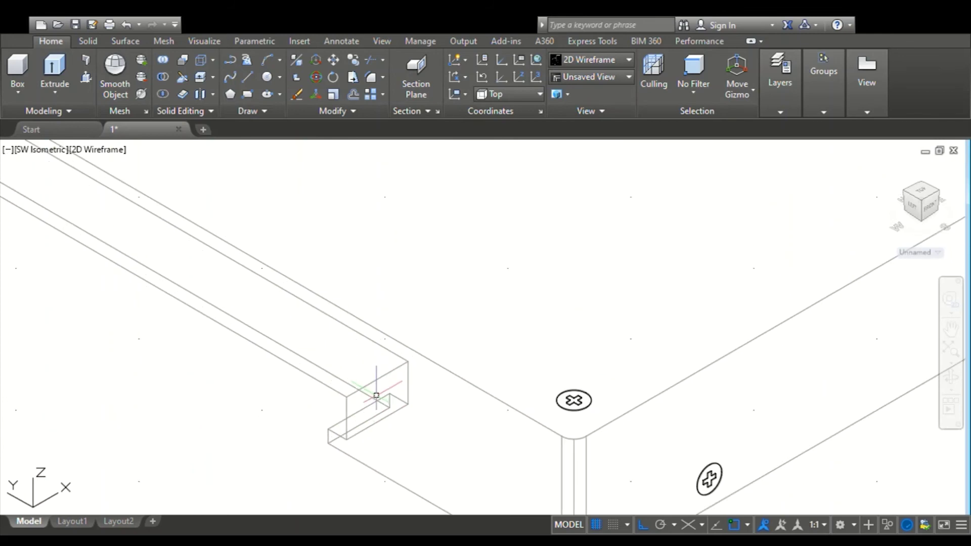
Start a custom UCS with its origin at the slab's notched corner.
click(247, 77)
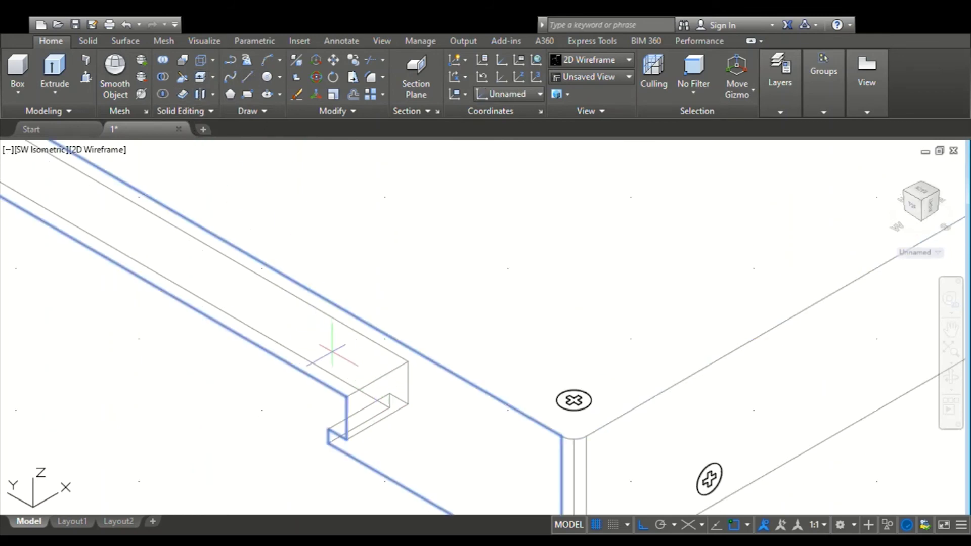
click(346, 398)
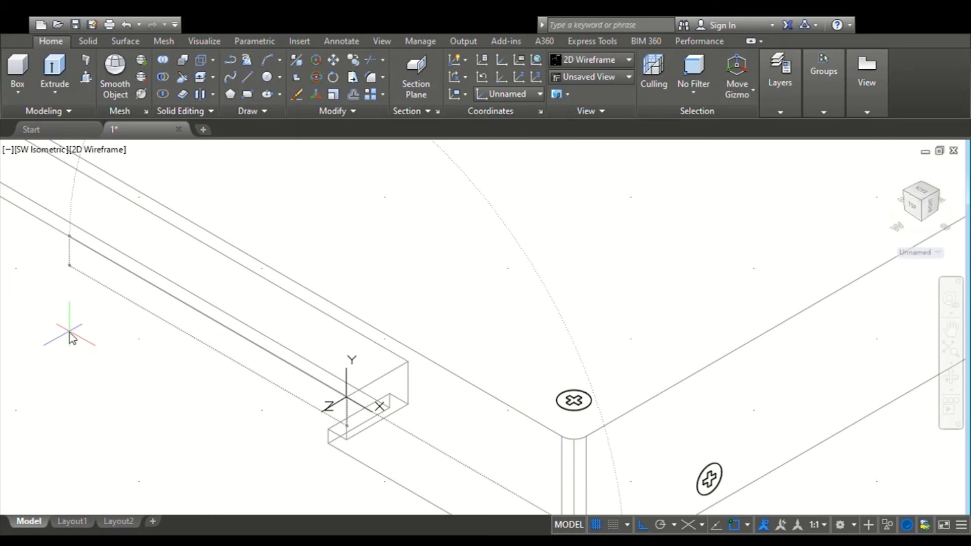
scroll(76, 330, down, 3)
scroll(42, 301, up, 6)
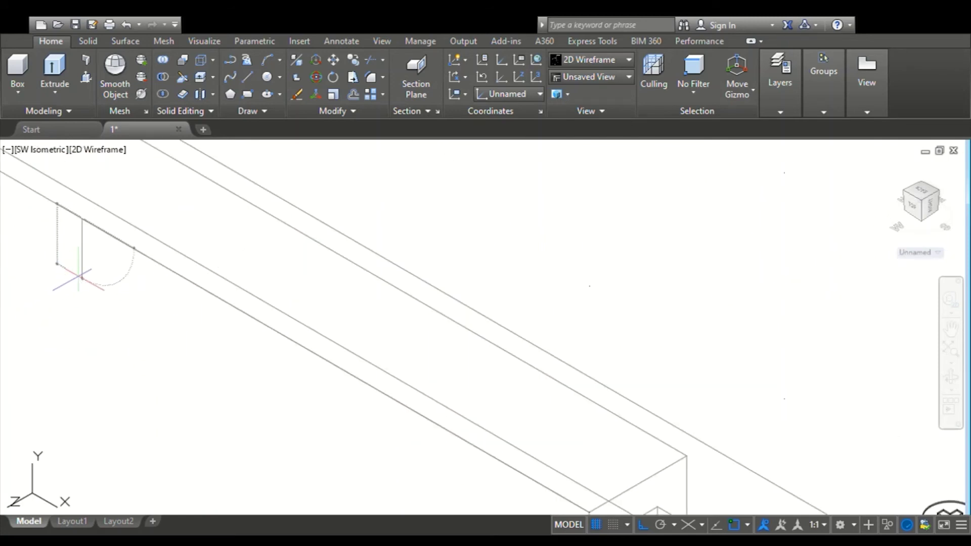
scroll(83, 274, up, 2)
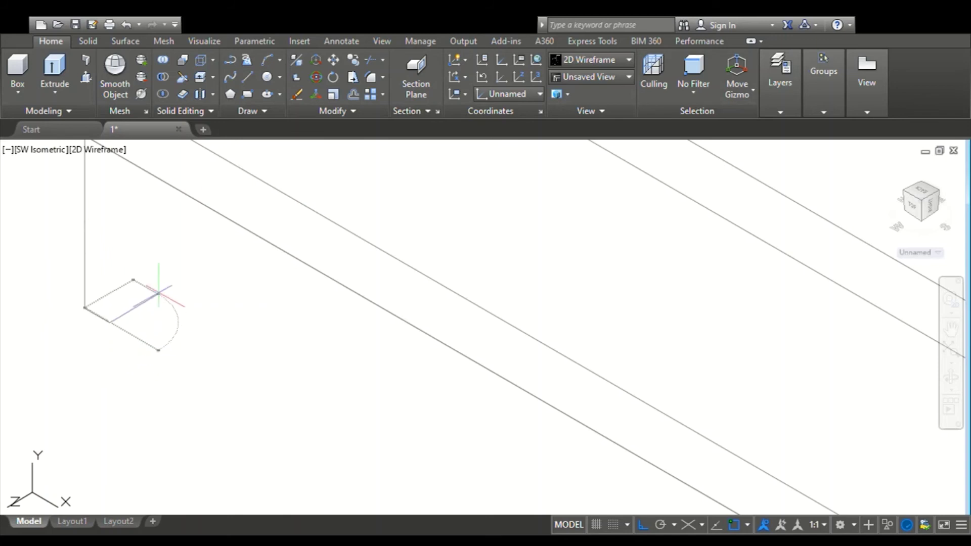
Fix the new UCS axis direction, then reset the coordinate system to Top.
click(130, 234)
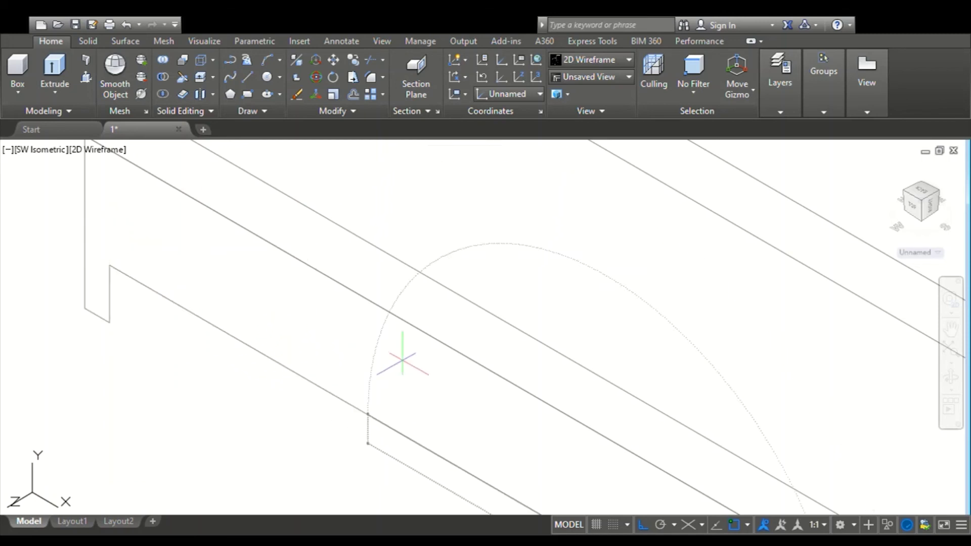
scroll(452, 379, down, 3)
scroll(455, 382, up, 2)
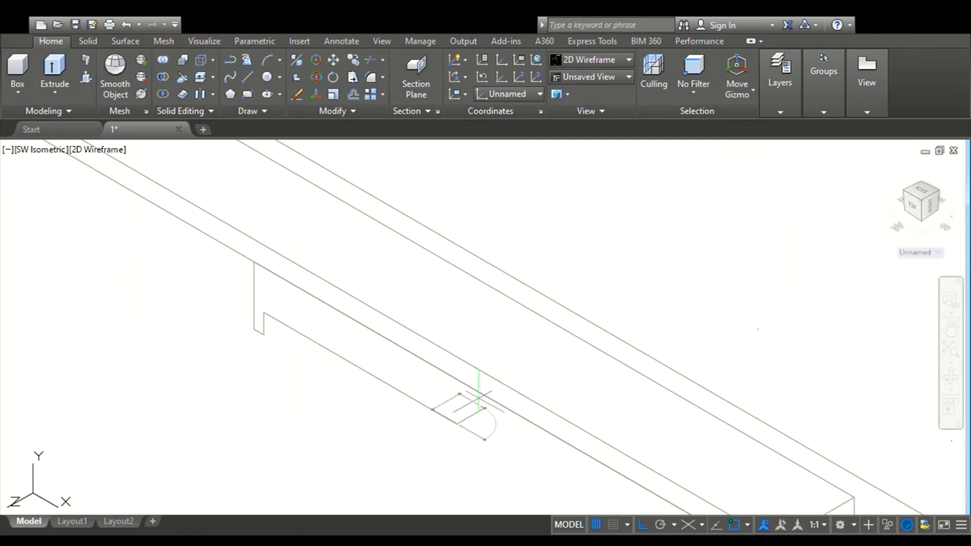
scroll(462, 386, up, 2)
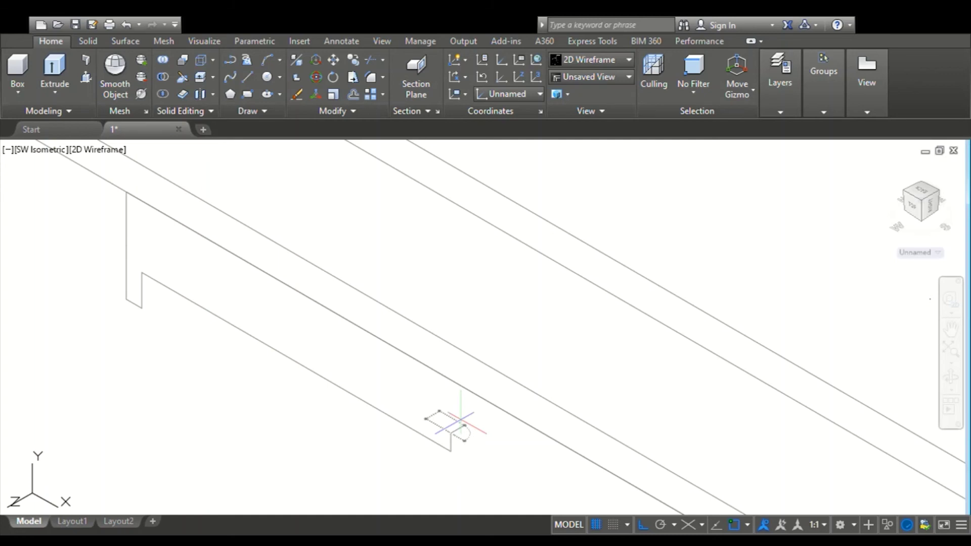
scroll(118, 253, up, 2)
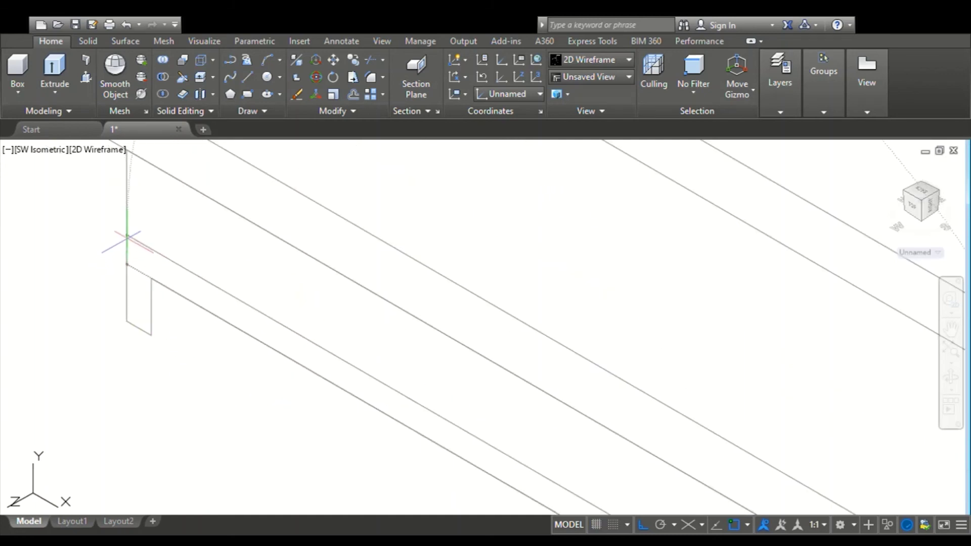
click(127, 234)
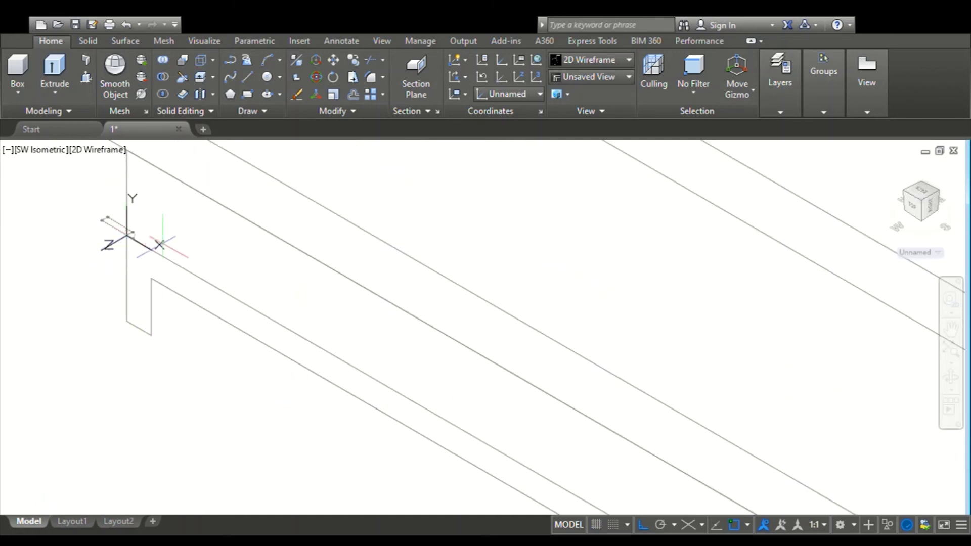
Delete the stray vertical line above the notch.
click(126, 211)
key(Delete)
scroll(126, 212, down, 1)
scroll(111, 205, down, 3)
scroll(111, 205, up, 3)
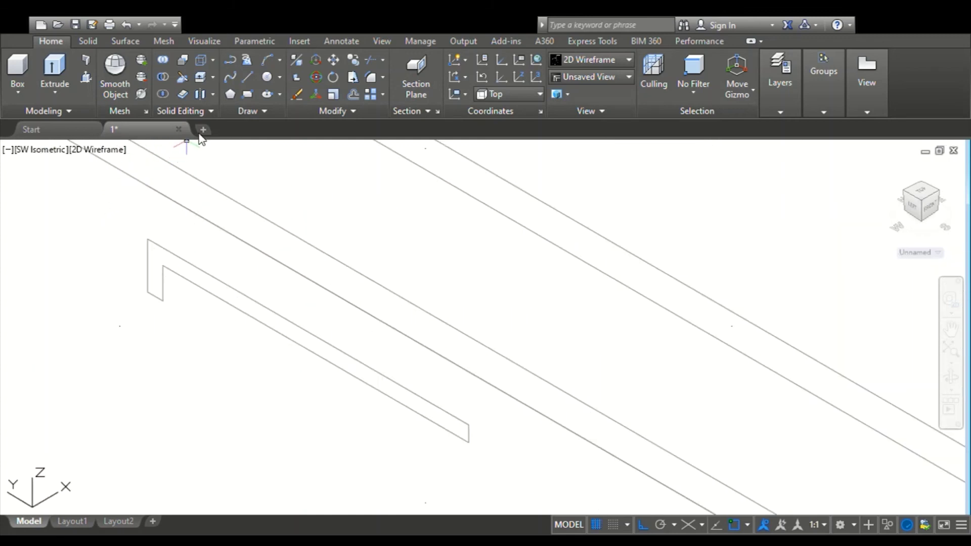
Draw a slot outline line starting from the slab's corner.
click(238, 78)
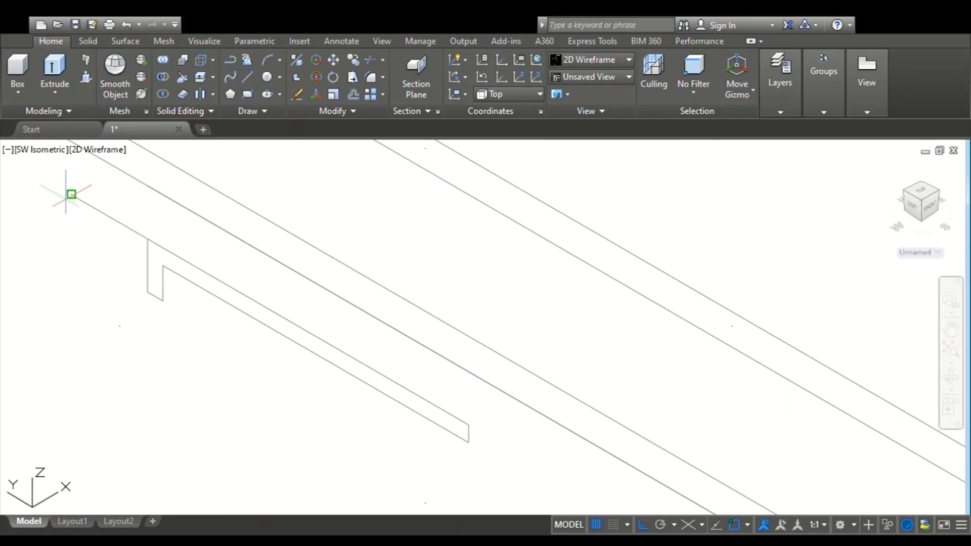
scroll(78, 248, down, 2)
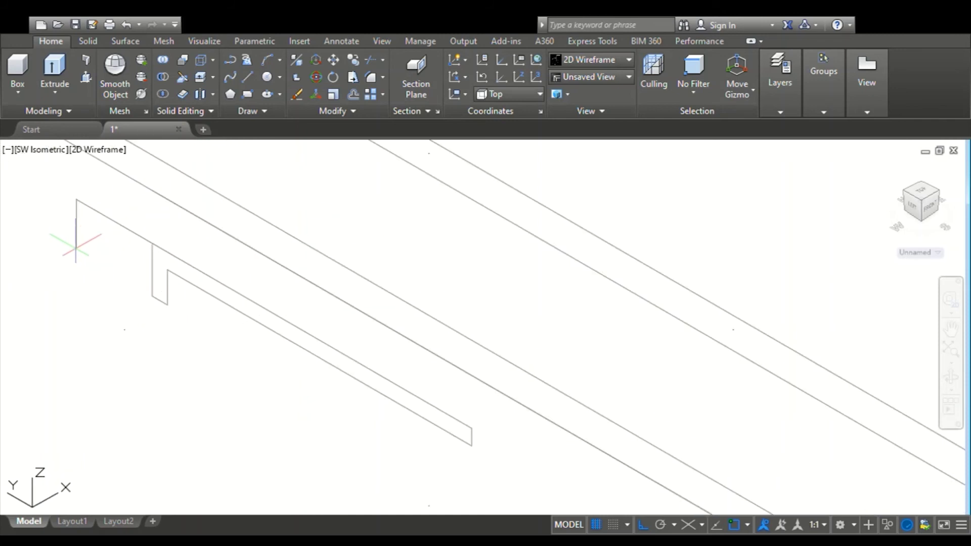
scroll(76, 248, up, 2)
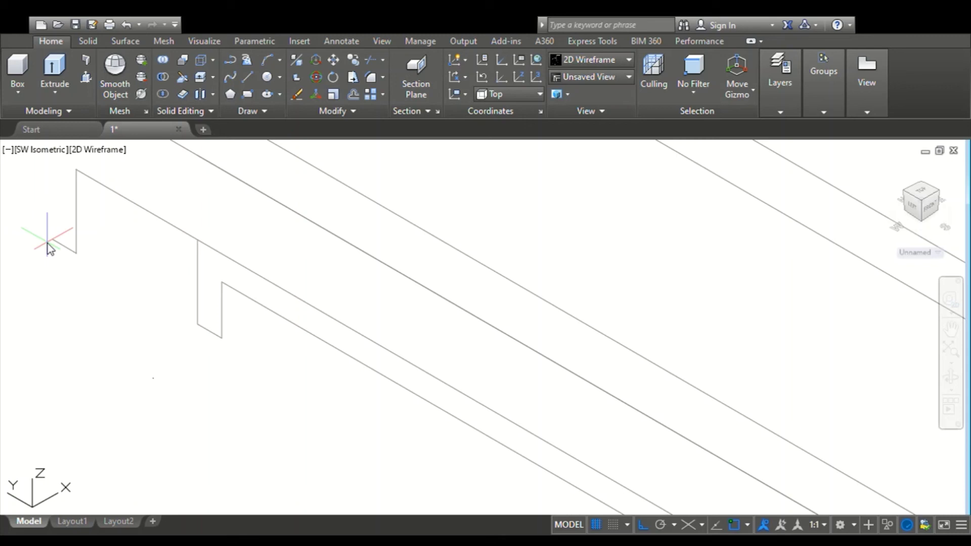
click(51, 239)
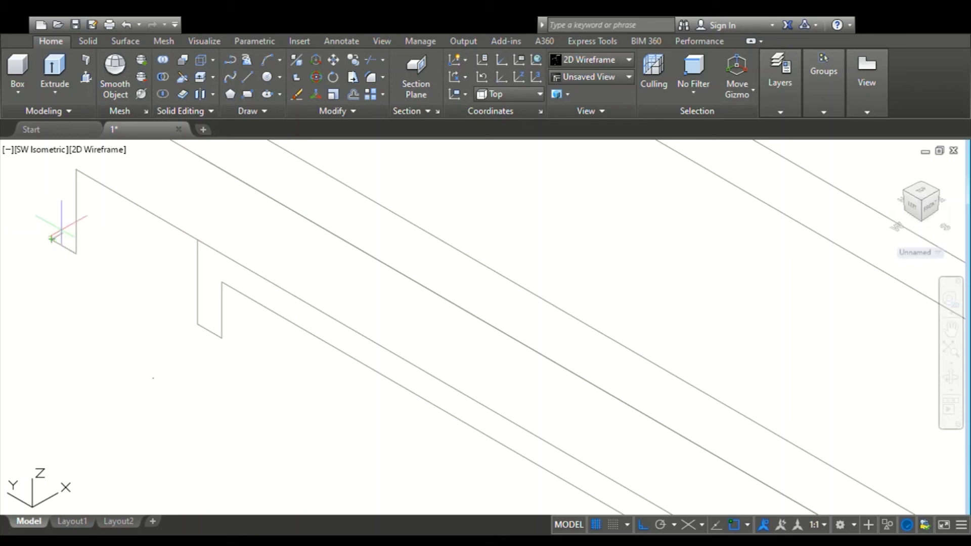
Move the long slot outline to snap at the endpoint near the notch.
scroll(51, 183, down, 8)
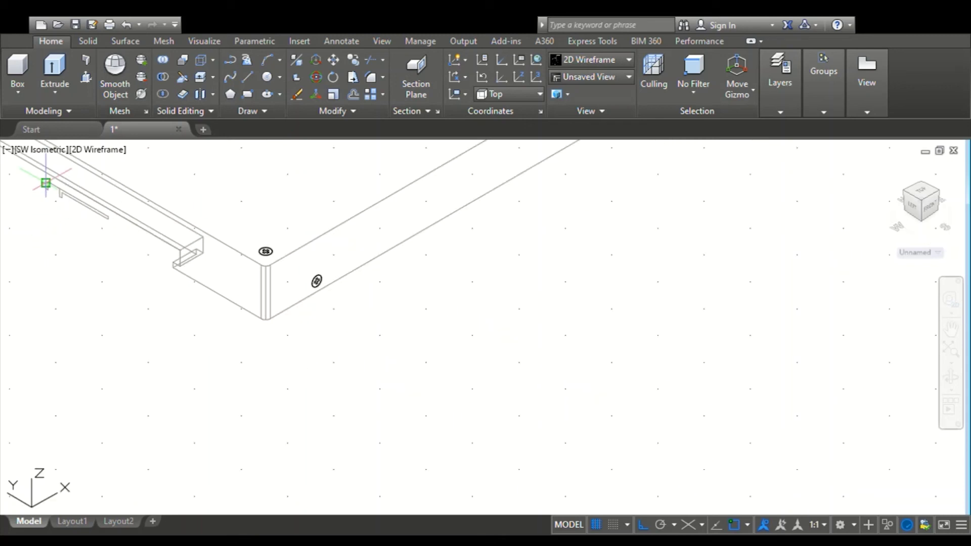
scroll(43, 186, down, 4)
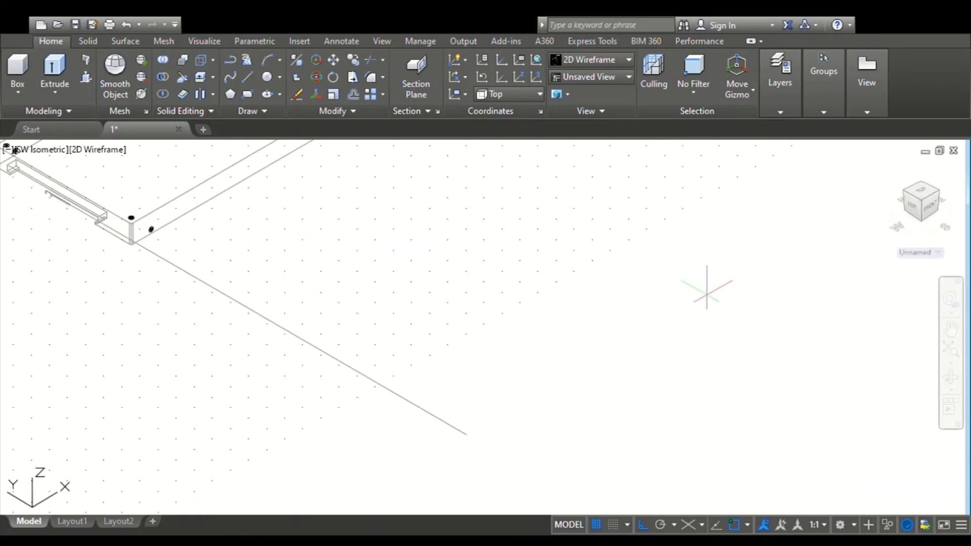
click(952, 349)
scroll(269, 440, up, 5)
scroll(260, 368, up, 4)
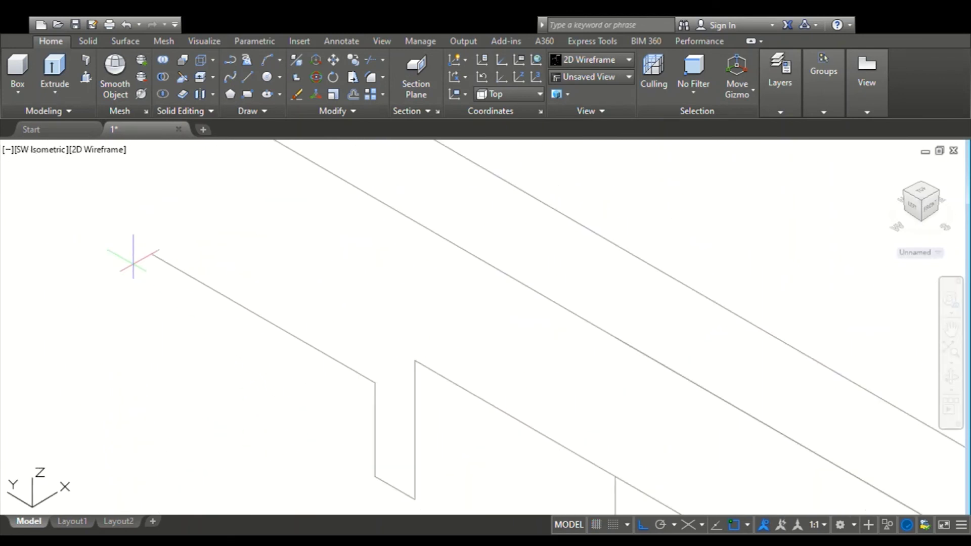
scroll(133, 261, down, 4)
scroll(31, 197, down, 2)
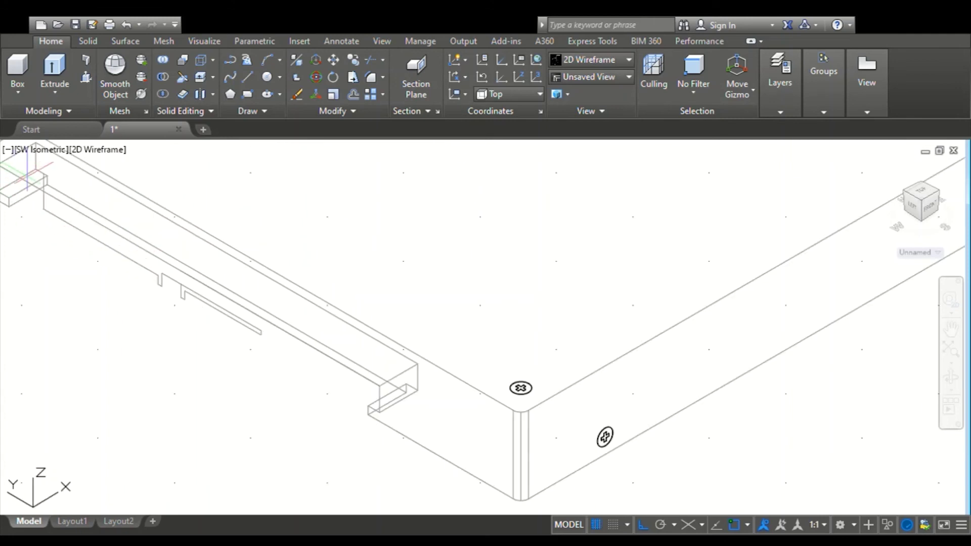
scroll(31, 180, up, 3)
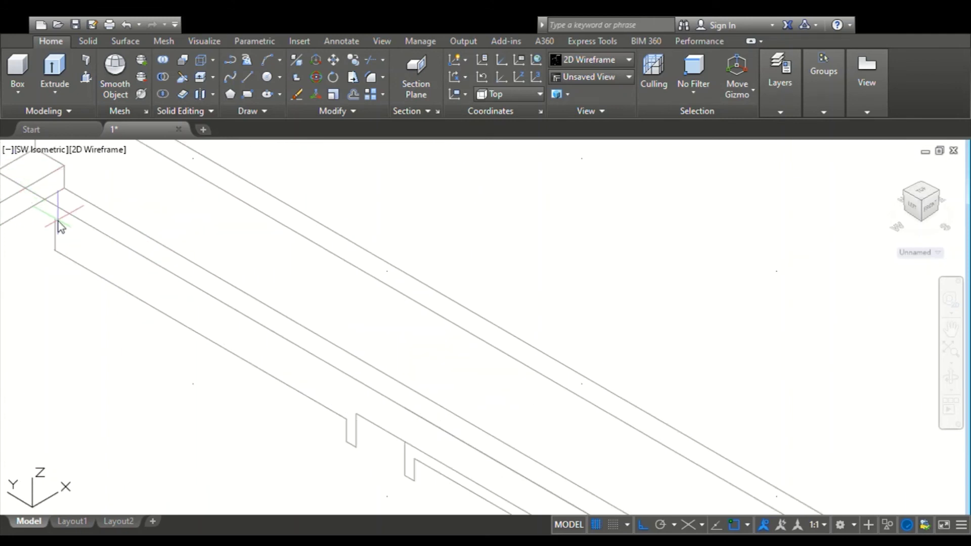
drag(57, 212, 357, 413)
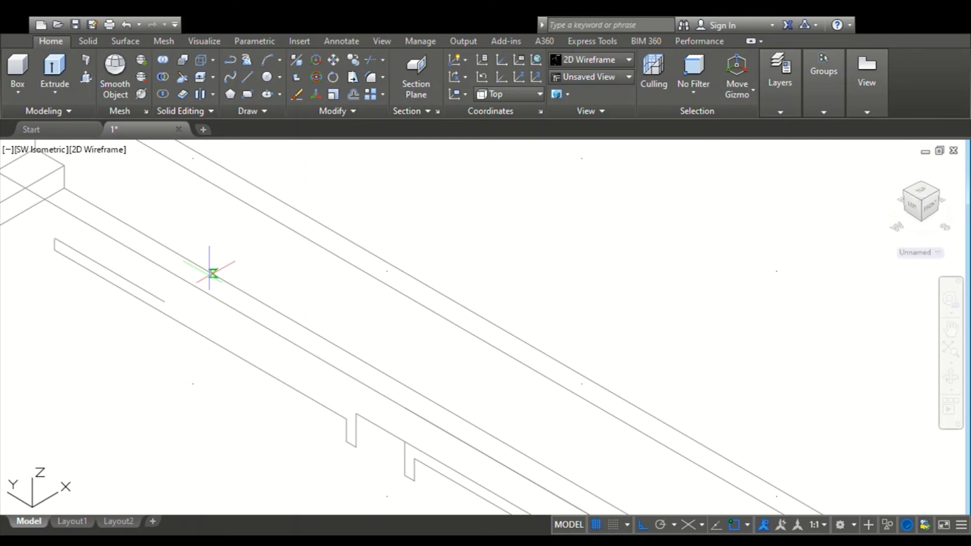
scroll(357, 410, up, 2)
scroll(357, 399, down, 2)
click(372, 408)
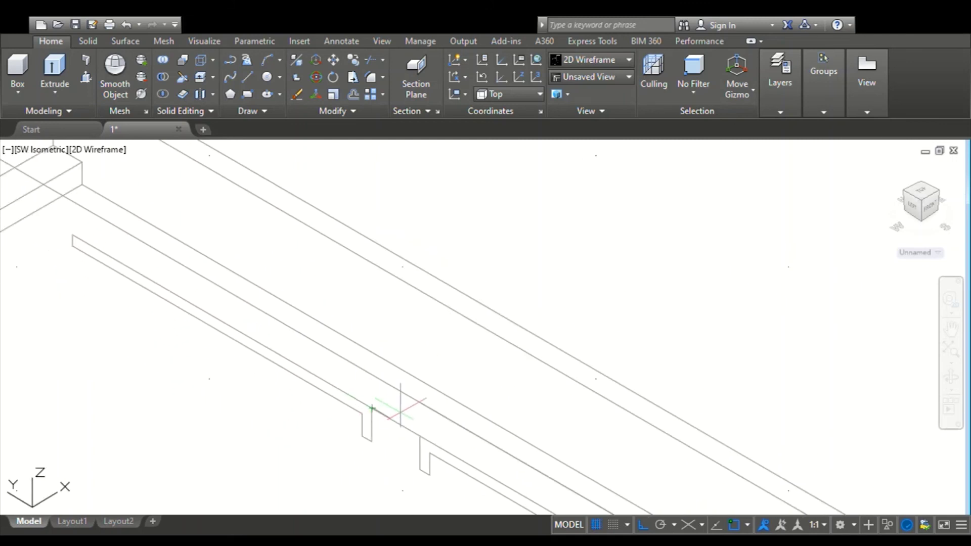
Cancel the accidental selection, orbit the view, and select the lower slot outline.
click(396, 421)
key(Escape)
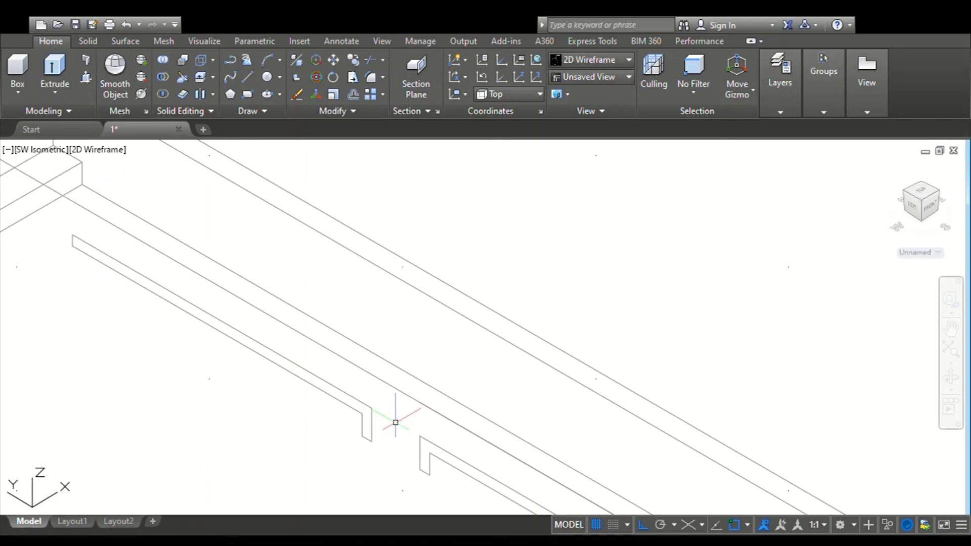
shift+middle_drag(396, 421, 175, 148)
scroll(405, 429, down, 3)
scroll(406, 428, up, 2)
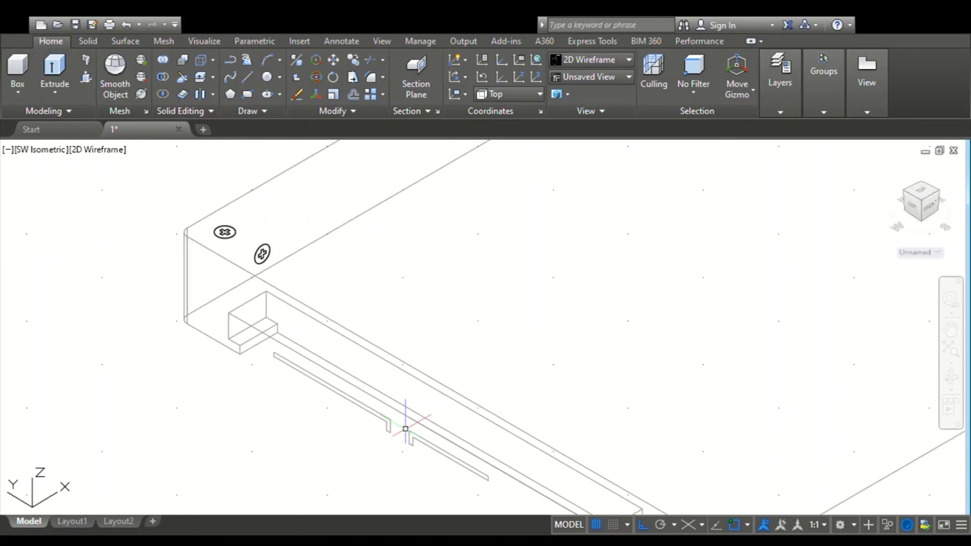
drag(406, 428, 379, 460)
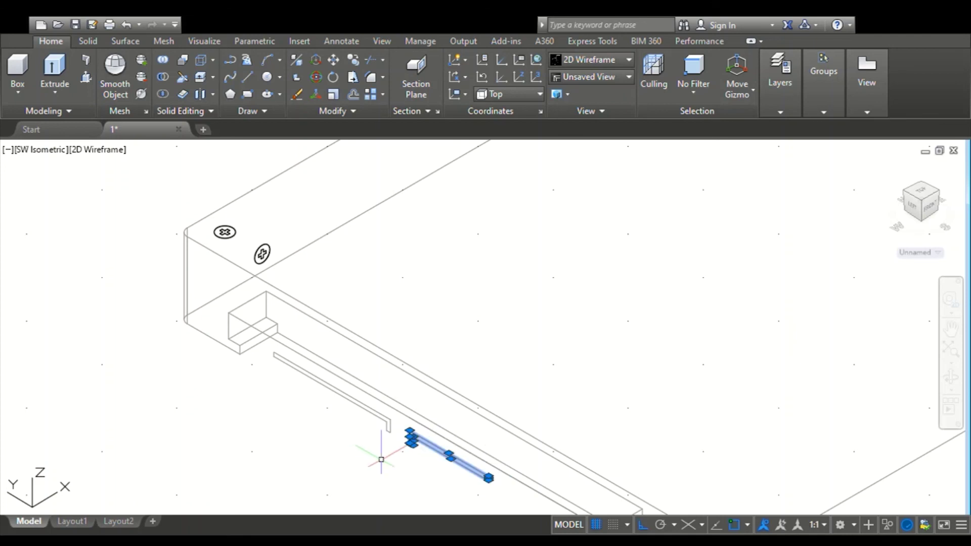
Extrude the L-shaped and long slot outlines into thin solid plates.
key(Escape)
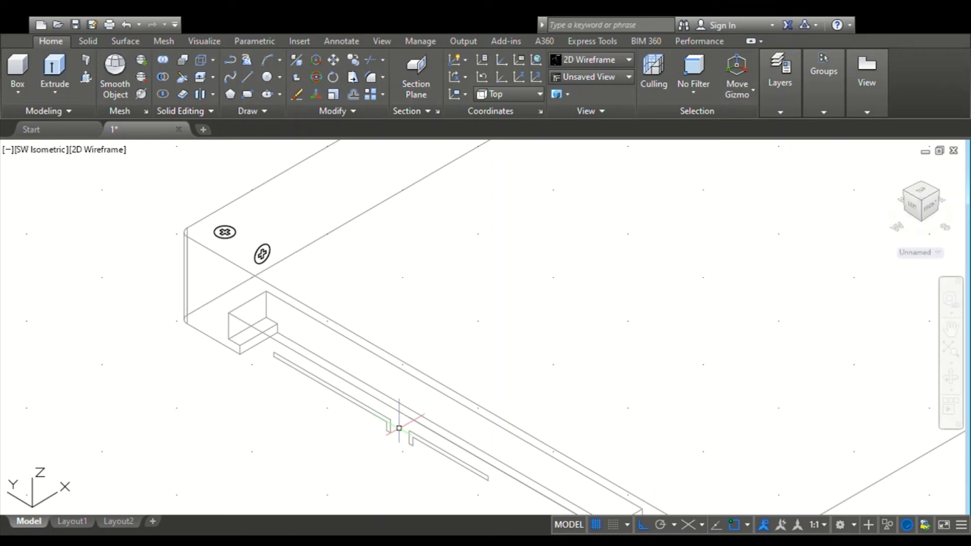
mouse_move(268, 350)
mouse_down()
mouse_move(416, 443)
mouse_move(286, 426)
mouse_up()
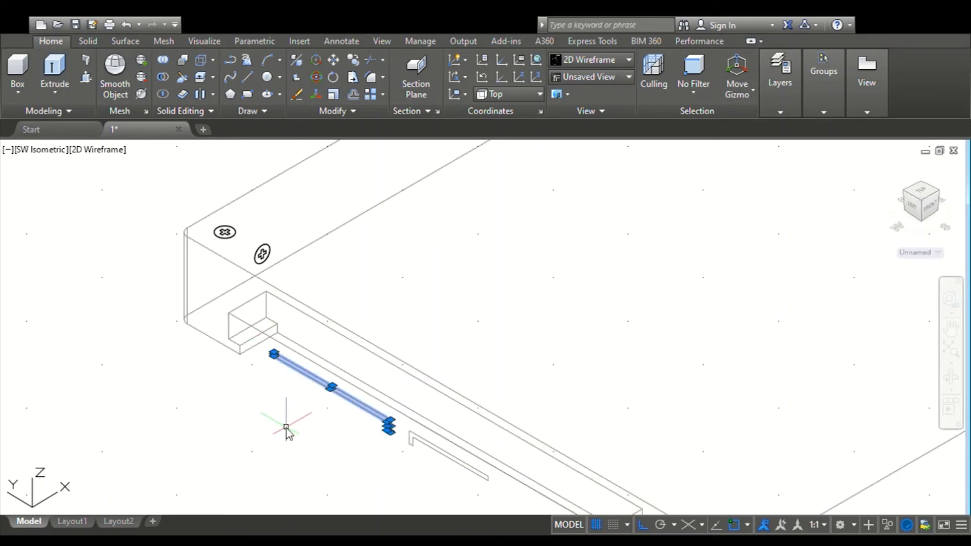
key(Escape)
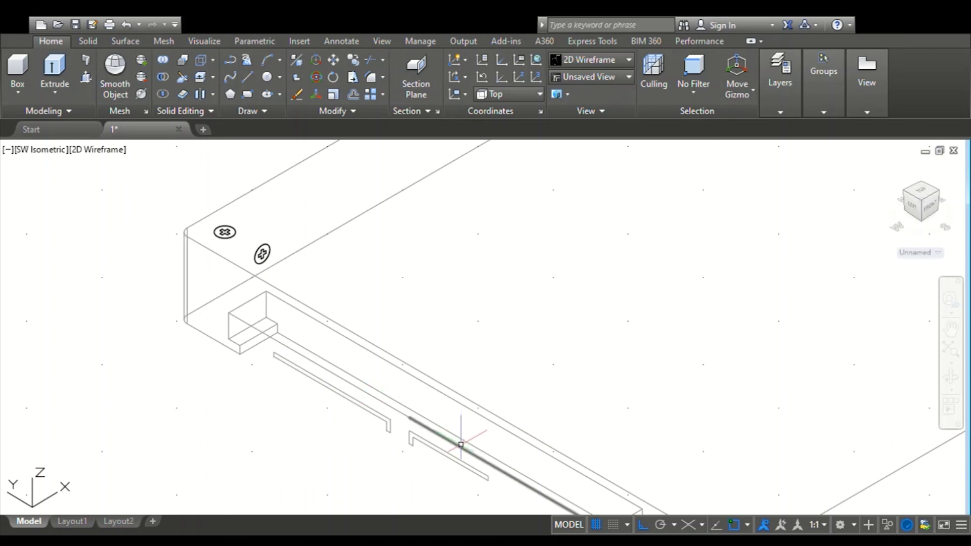
click(448, 451)
click(380, 415)
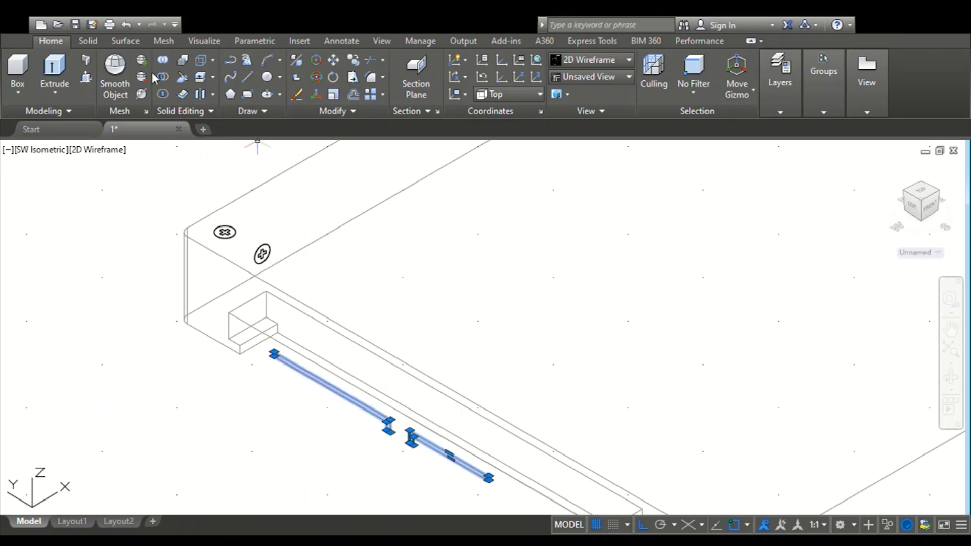
click(54, 71)
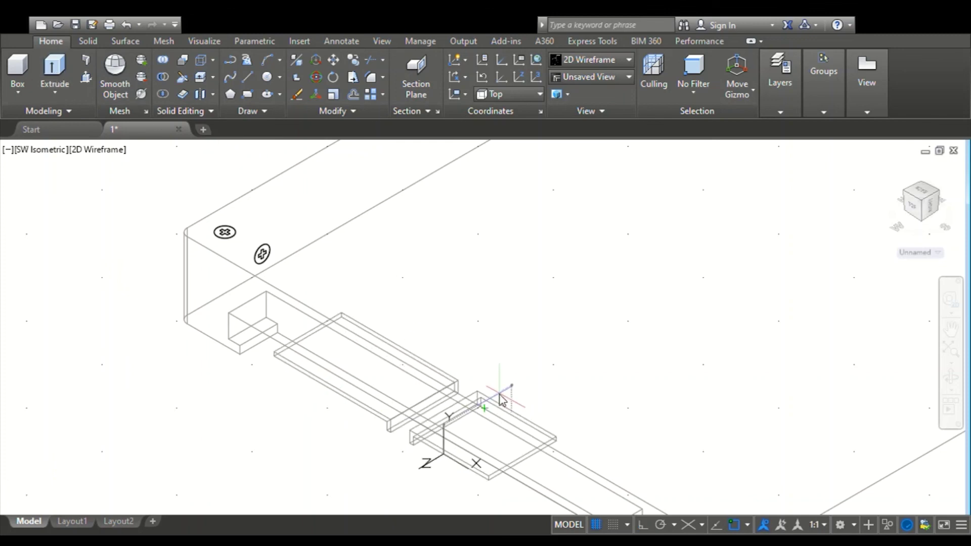
Zoom in and out to inspect the two extruded plates along the front edge.
scroll(486, 405, up, 2)
scroll(499, 446, up, 2)
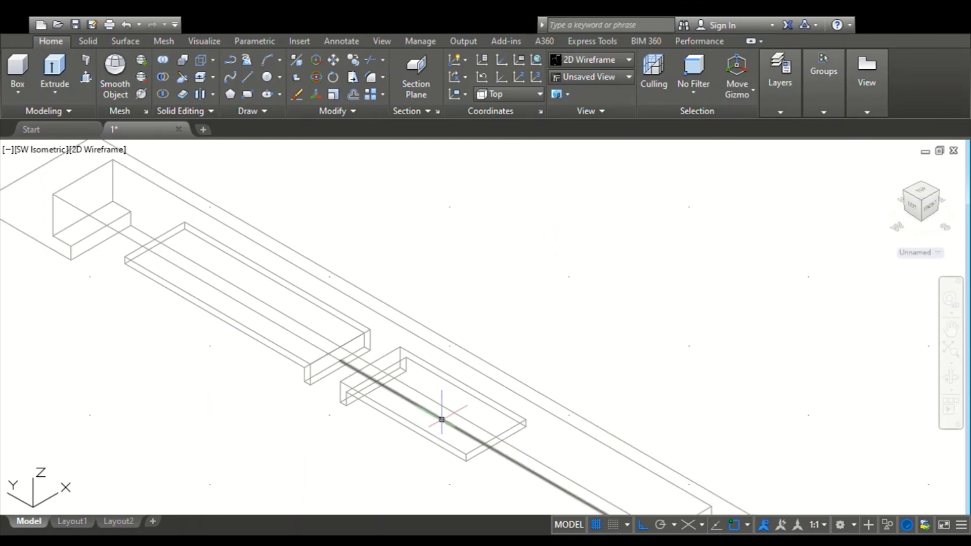
click(442, 418)
key(Escape)
scroll(441, 419, down, 1)
scroll(442, 419, down, 2)
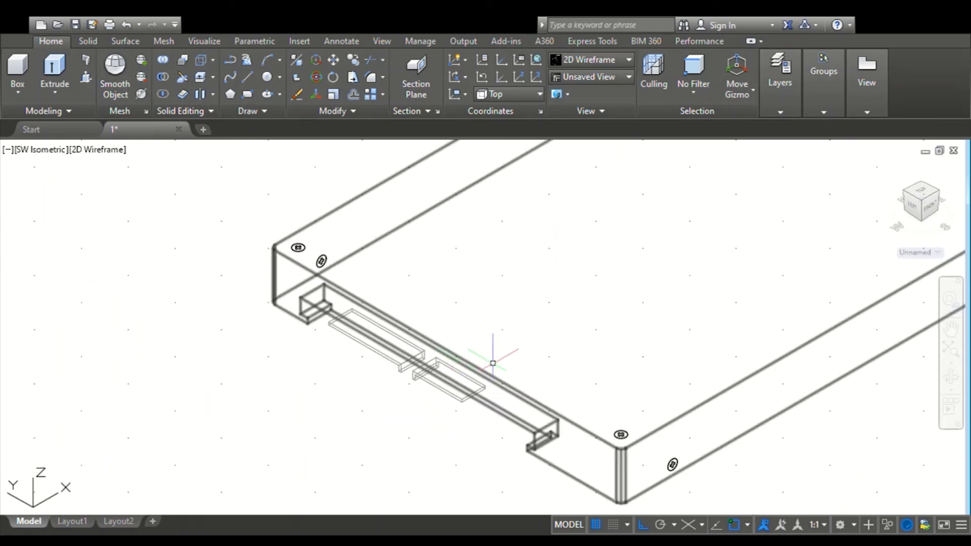
scroll(435, 359, down, 2)
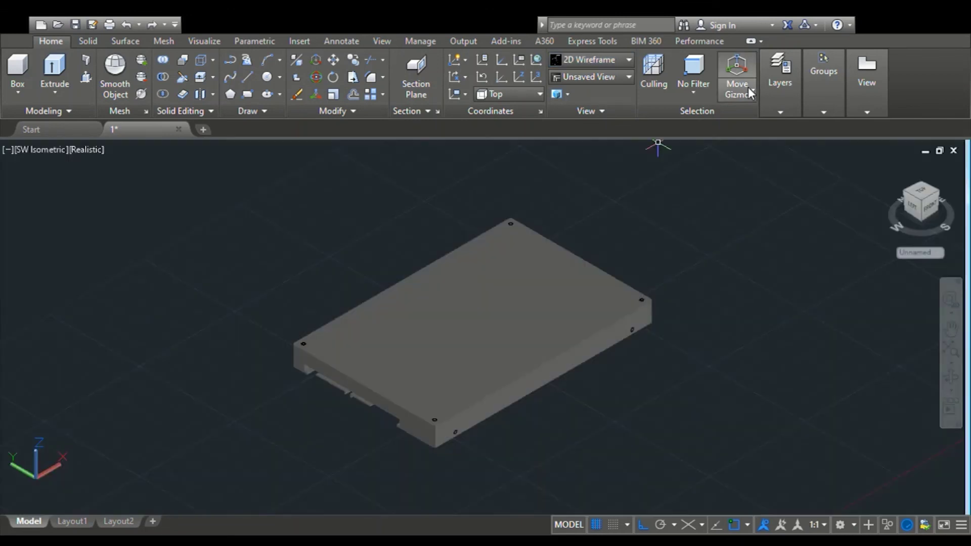
Put the drive solid and both connectors on a dark near-black layer, then zoom extents.
click(435, 375)
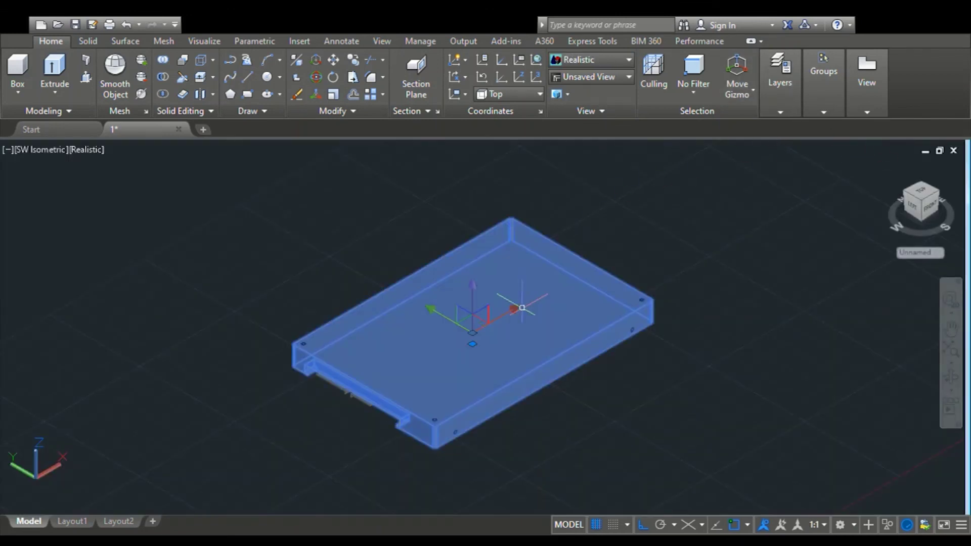
scroll(291, 452, up, 3)
click(401, 320)
click(785, 92)
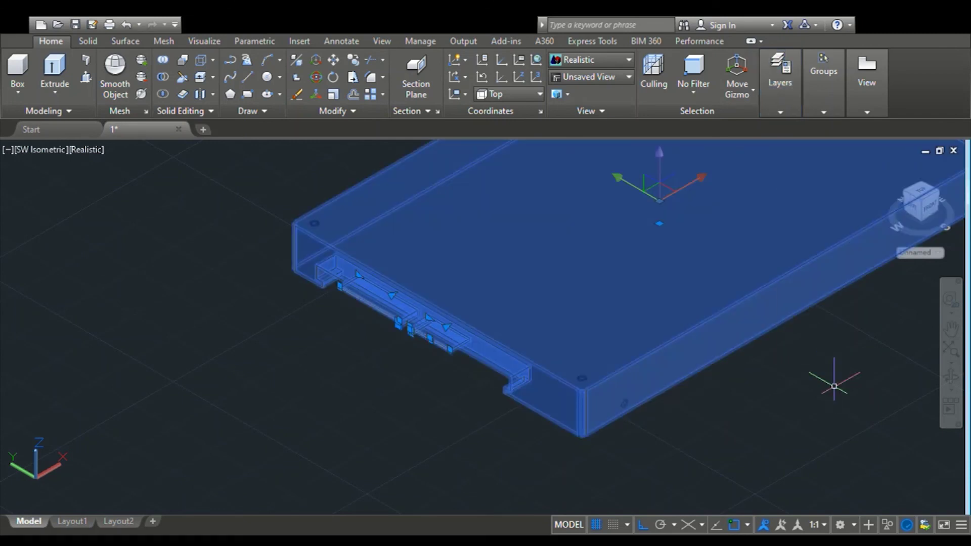
key(Escape)
scroll(850, 369, down, 4)
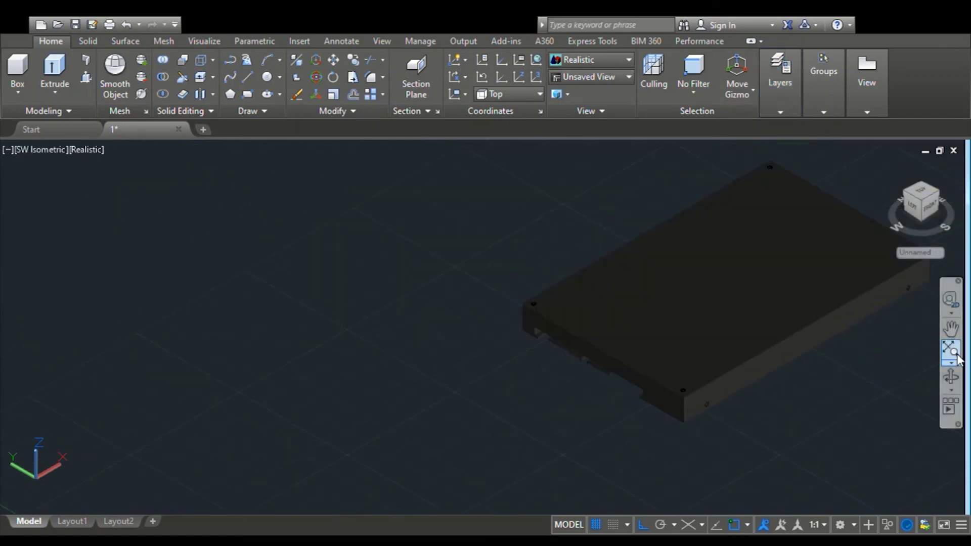
click(951, 355)
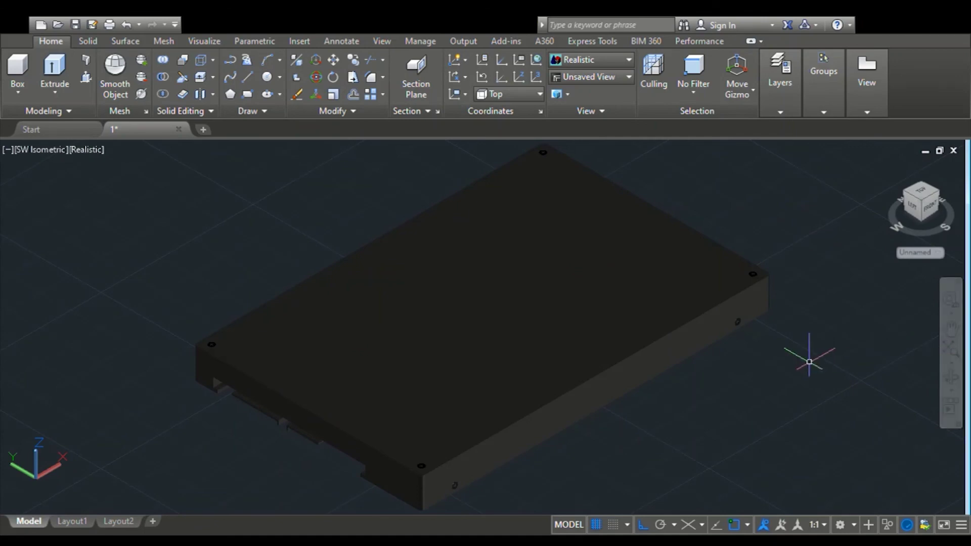
scroll(809, 360, down, 4)
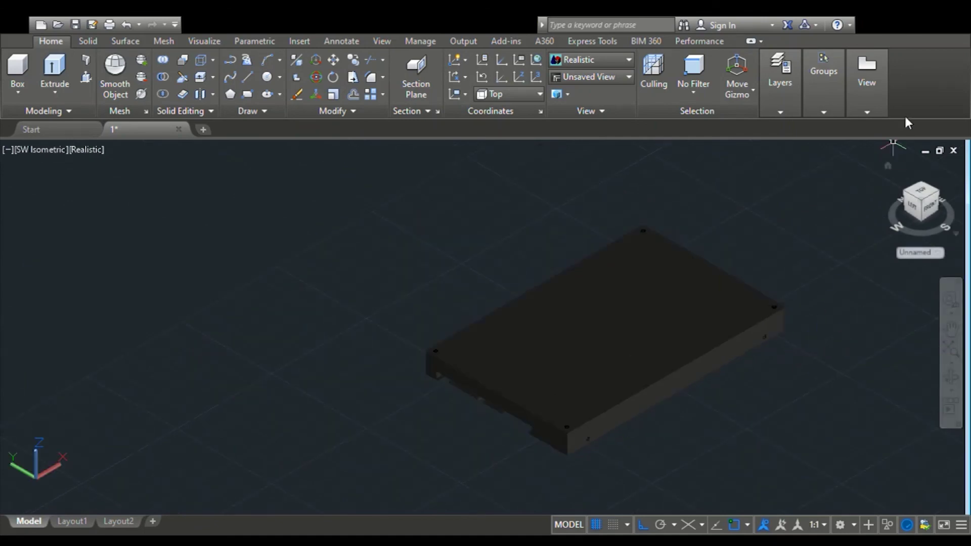